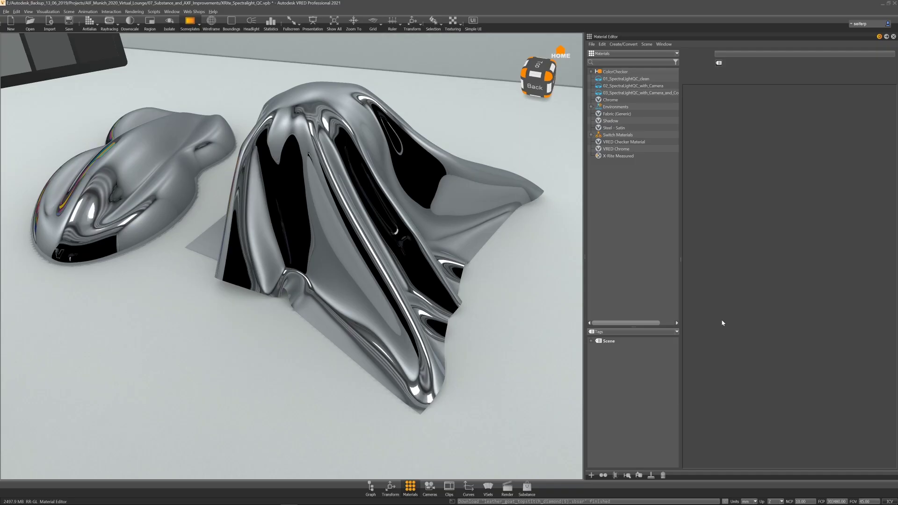
# Download the Leather Goat Topstitch Diamond Substance and apply it to the draped cloth.
pyautogui.click(527, 487)
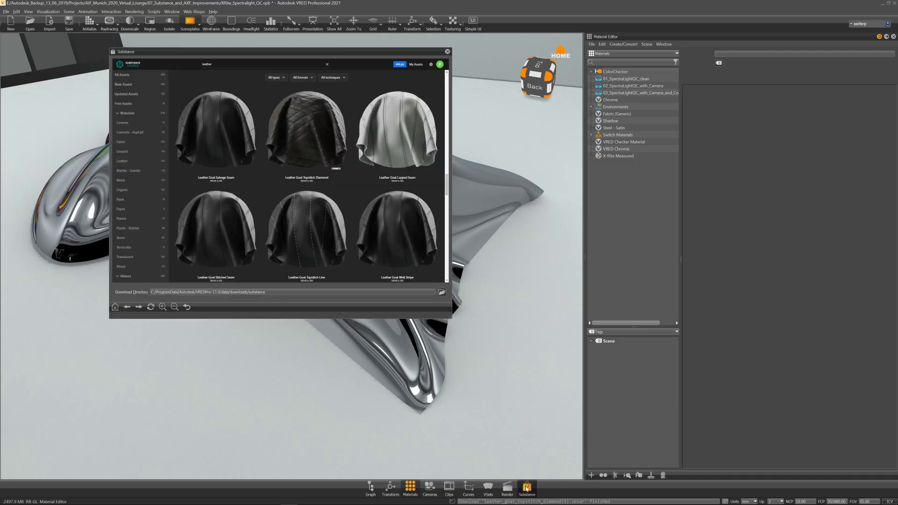
pyautogui.moveTo(338, 155)
pyautogui.click(346, 169)
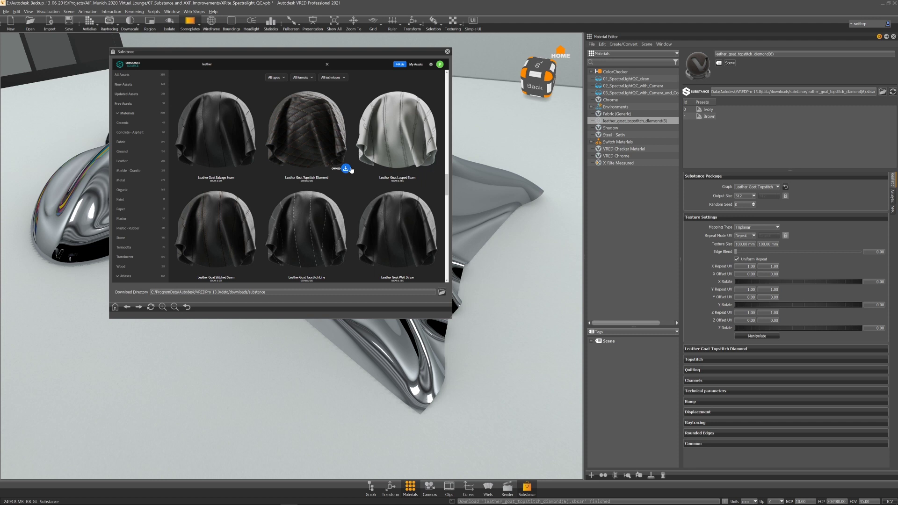
pyautogui.click(448, 51)
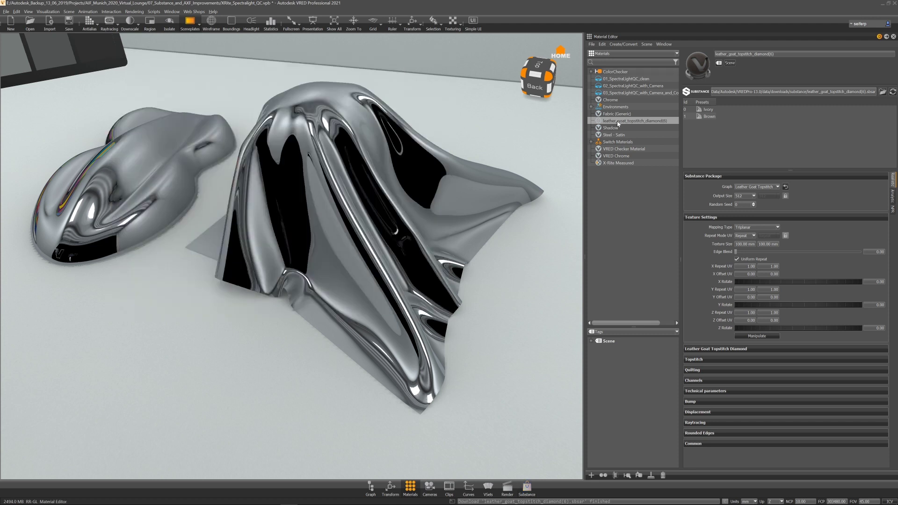
pyautogui.moveTo(617, 121); pyautogui.dragTo(337, 177)
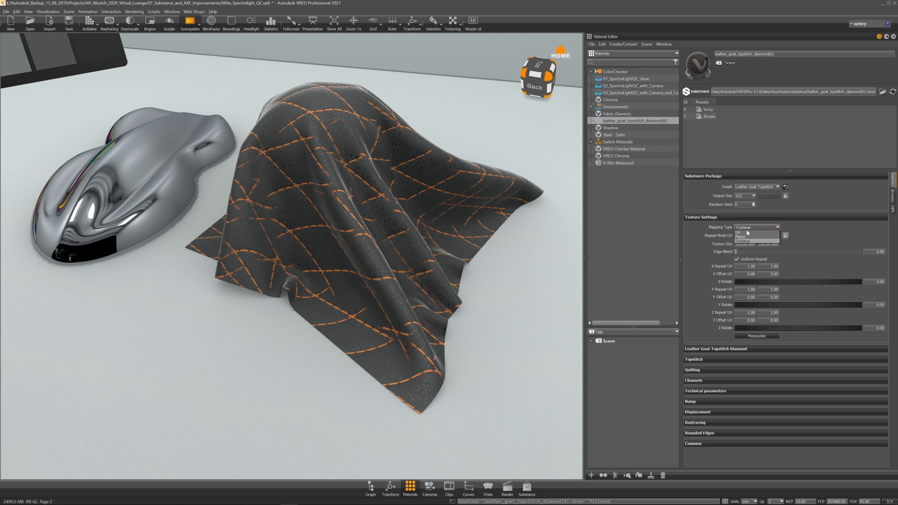
# Set the leather to UV mapping with the Ivory preset at 2048 output size.
pyautogui.click(748, 234)
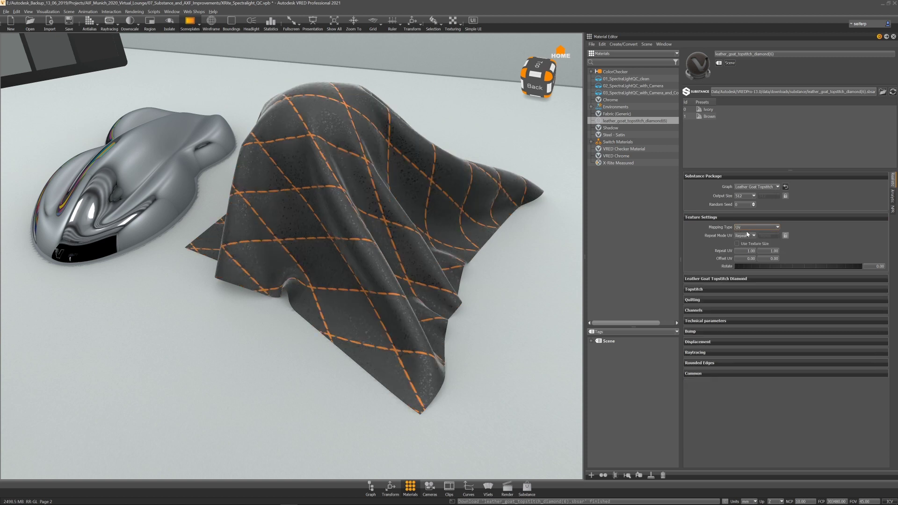
pyautogui.click(708, 110)
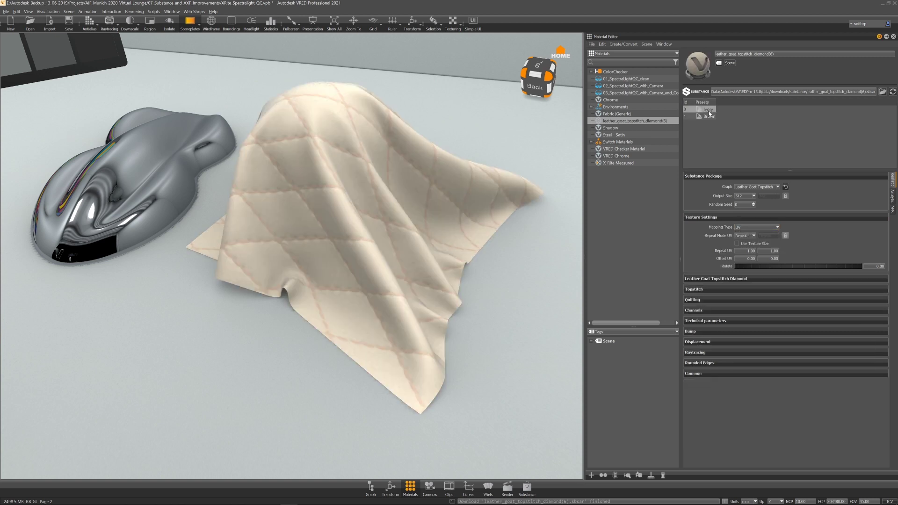
pyautogui.click(744, 195)
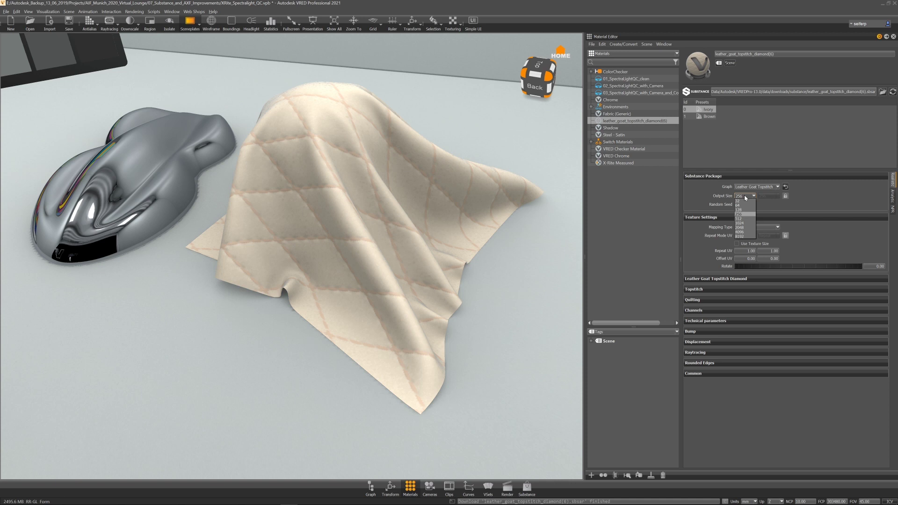
pyautogui.click(744, 227)
# Recapture the Ivory preset, then raise Brown to 2048 output and recapture it.
pyautogui.rightClick(711, 110)
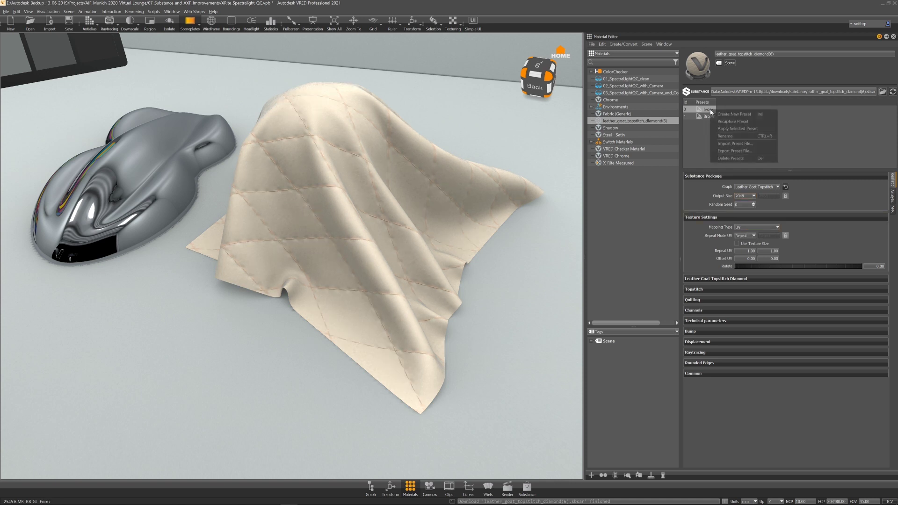
pyautogui.click(727, 122)
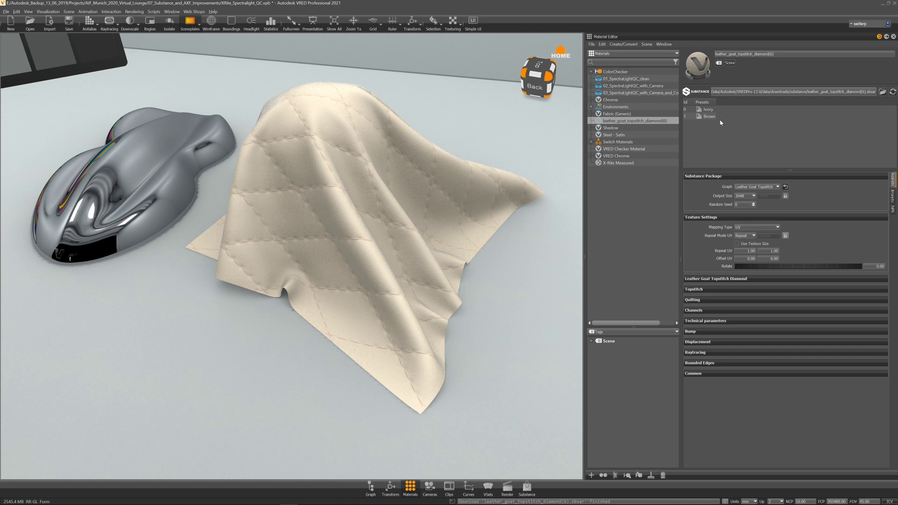
pyautogui.doubleClick(712, 116)
pyautogui.click(746, 196)
pyautogui.click(746, 228)
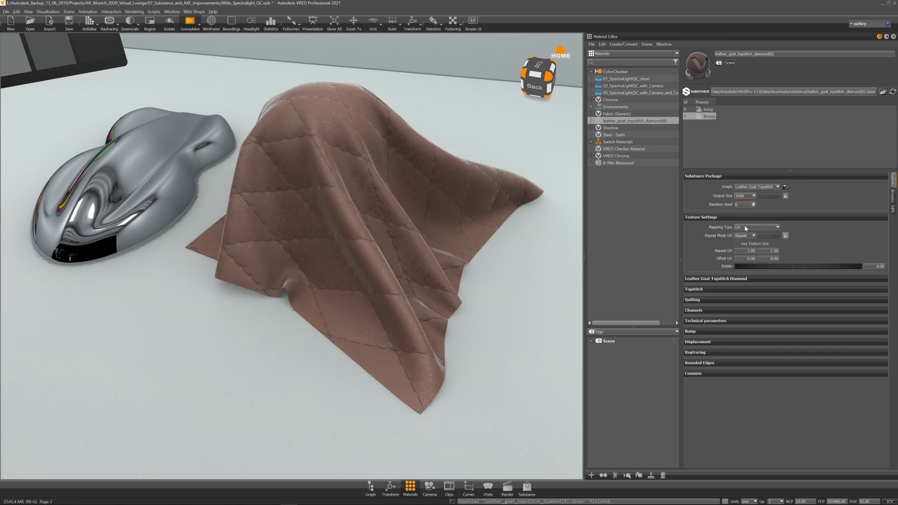
pyautogui.rightClick(711, 119)
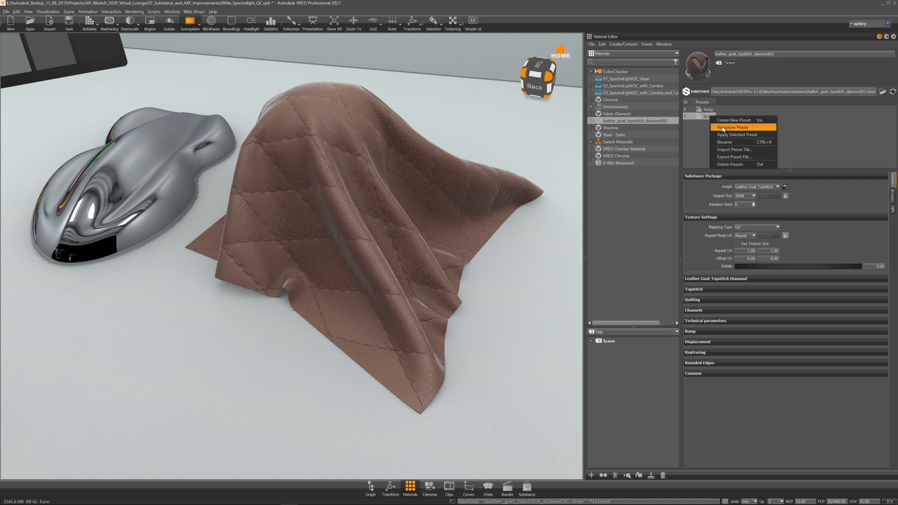
pyautogui.click(723, 128)
# Reset the leather to black with orange stitching and save it as a new preset named Black.
pyautogui.click(786, 187)
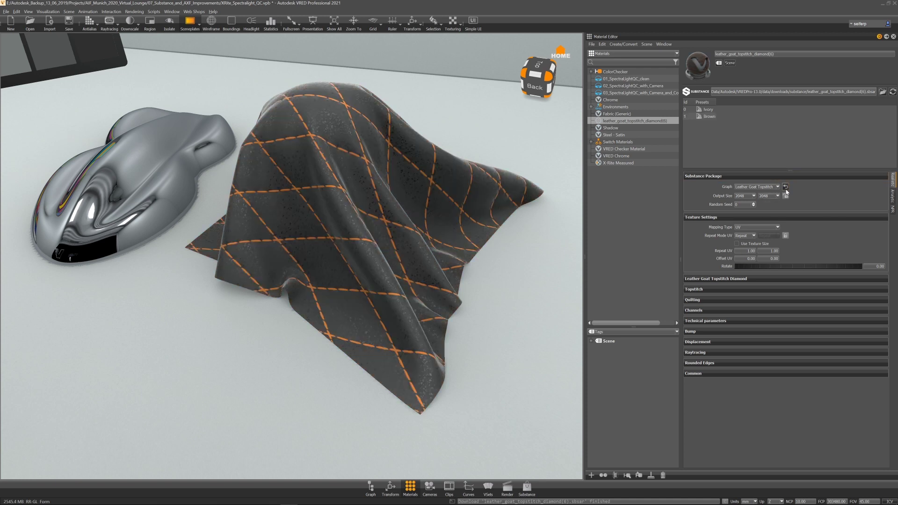
pyautogui.click(786, 196)
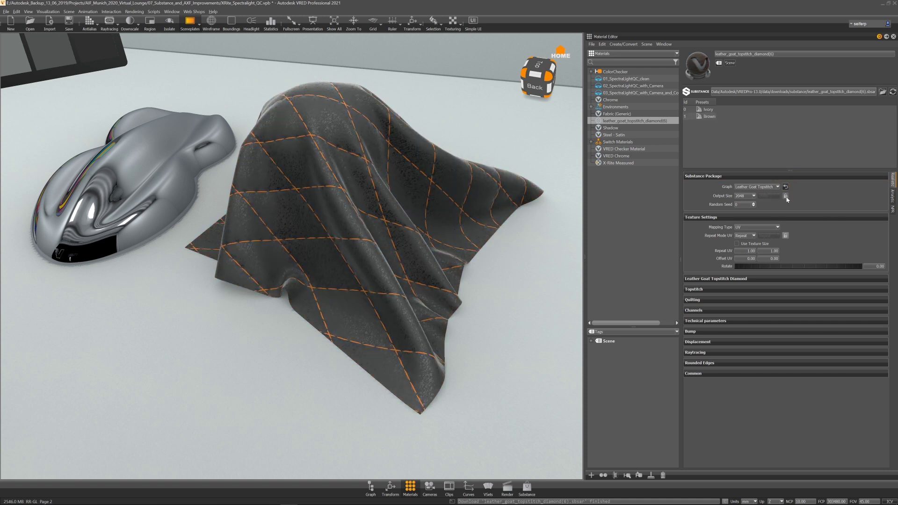
pyautogui.rightClick(697, 127)
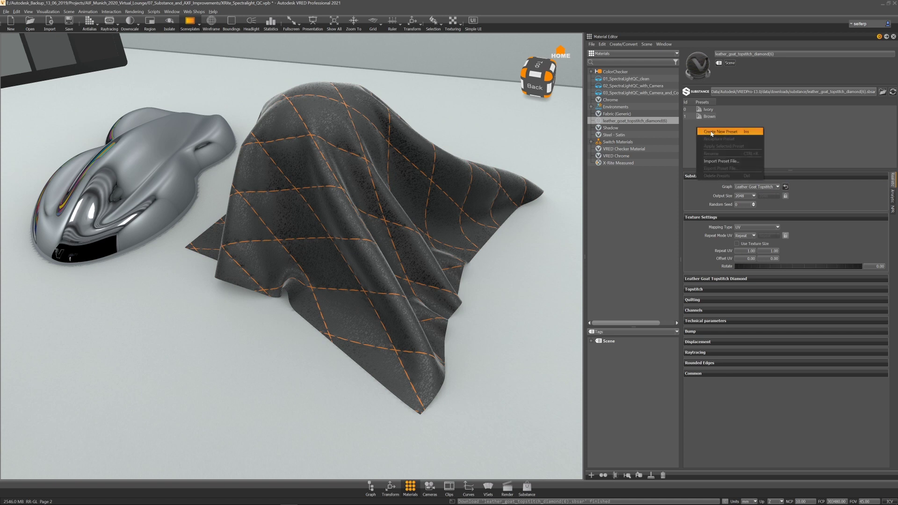
pyautogui.click(712, 133)
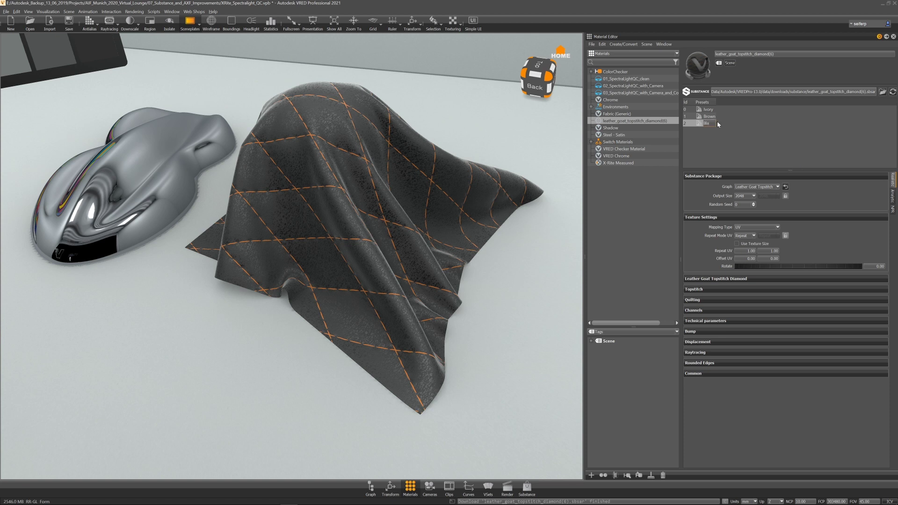
pyautogui.press('Return')
# Test the Ivory, Brown and Black presets on the cloth in turn.
pyautogui.doubleClick(712, 110)
pyautogui.doubleClick(711, 117)
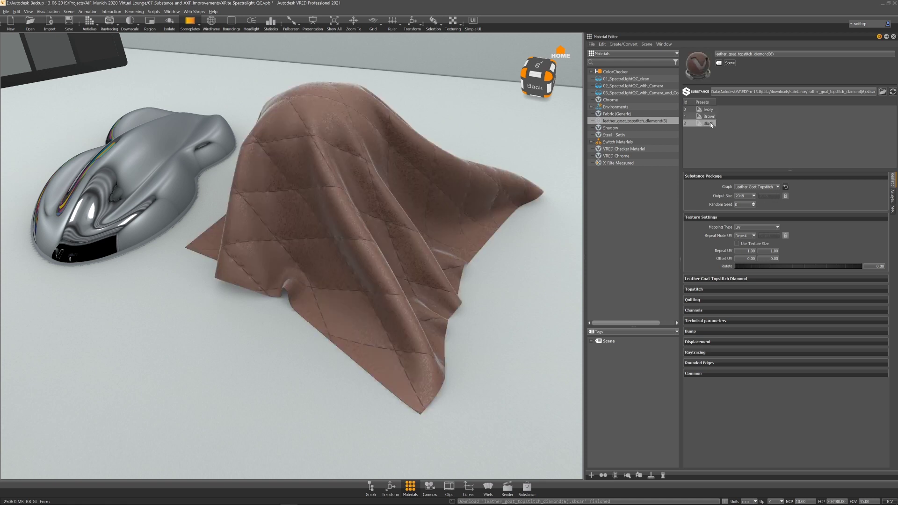
pyautogui.doubleClick(711, 123)
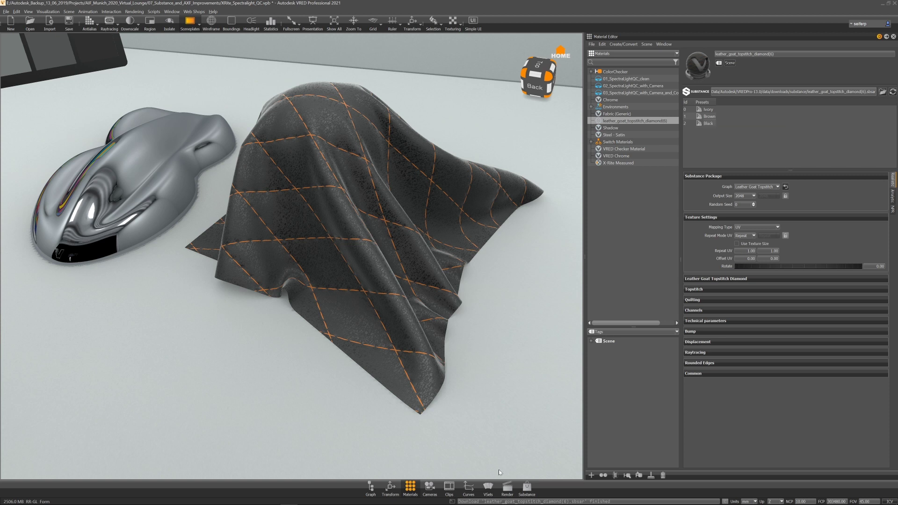
# Create a new variant set named Sub.
pyautogui.click(488, 490)
pyautogui.rightClick(234, 173)
pyautogui.click(248, 176)
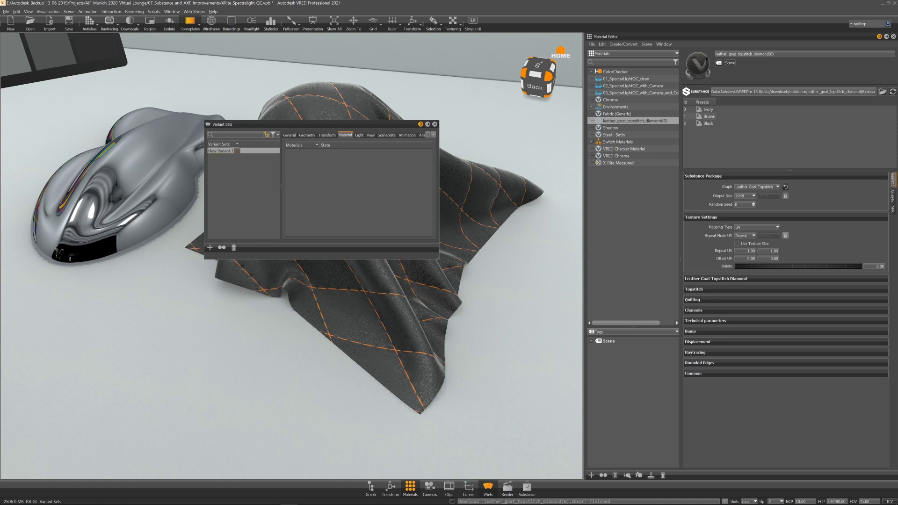
pyautogui.write('Sub')
pyautogui.press('Return')
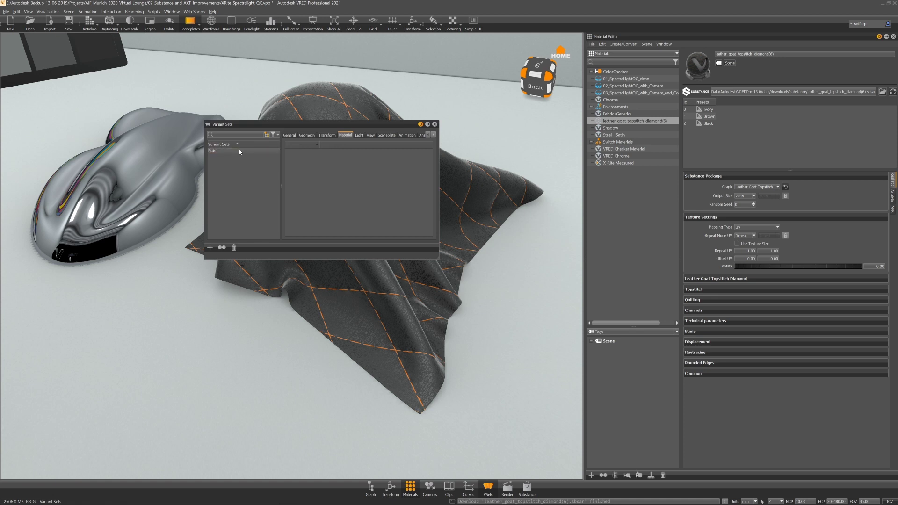
# Add the leather material to Sub with its state set to !Next (Loop).
pyautogui.click(239, 151)
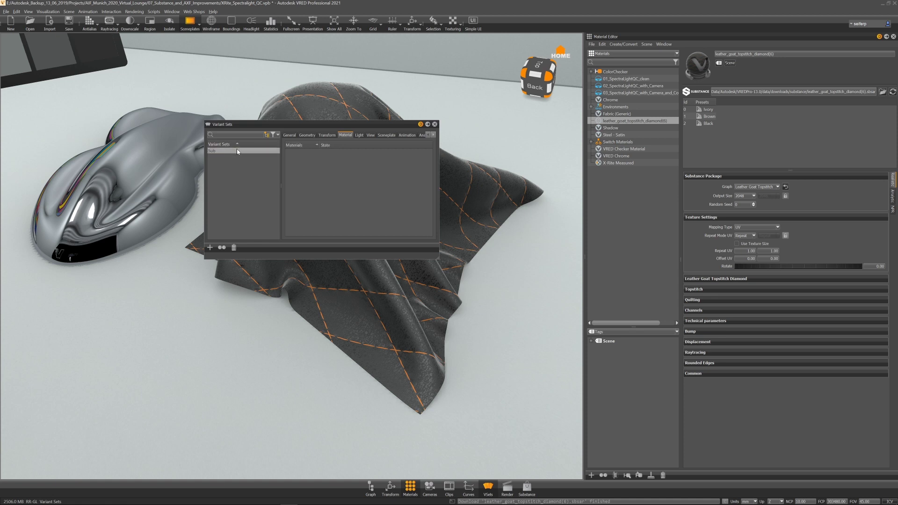
pyautogui.moveTo(608, 122); pyautogui.dragTo(313, 167)
pyautogui.doubleClick(328, 151)
pyautogui.click(336, 164)
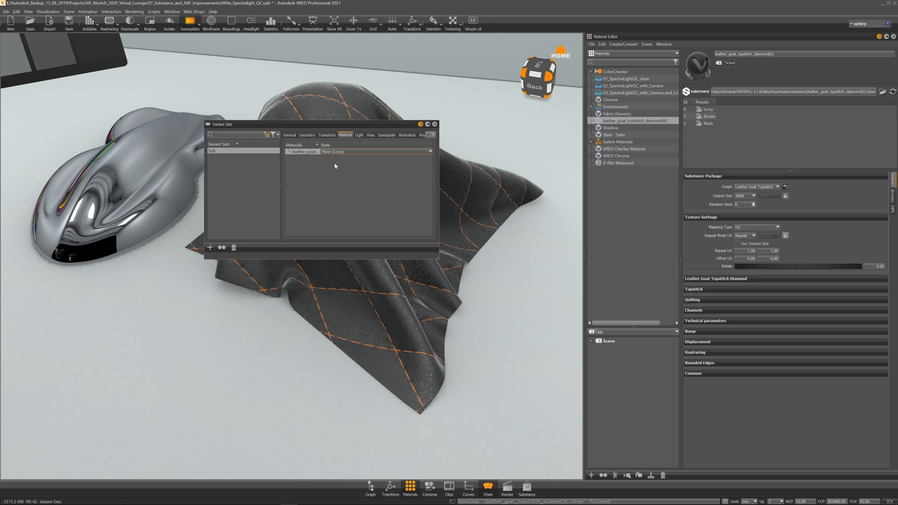
# Run Sub three times to cycle the leather back to Black, then frame the car and cloth.
pyautogui.doubleClick(212, 152)
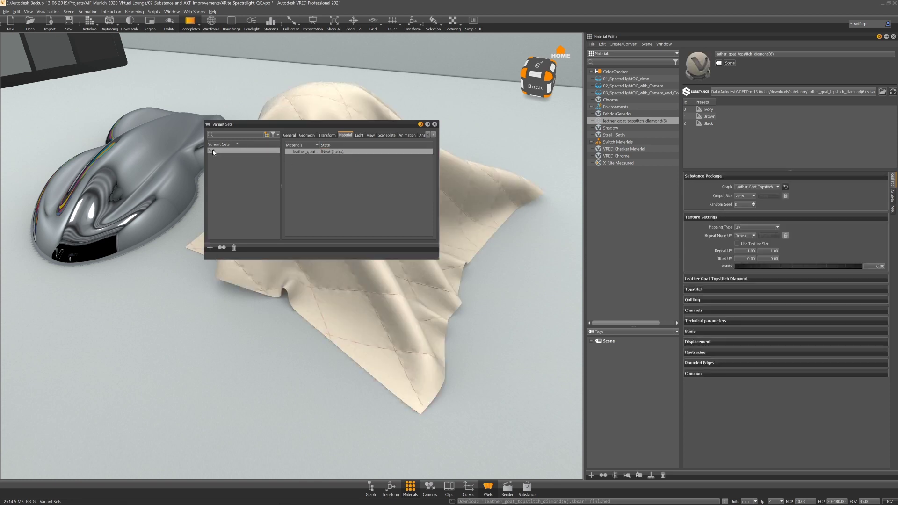
pyautogui.doubleClick(213, 152)
pyautogui.doubleClick(213, 152)
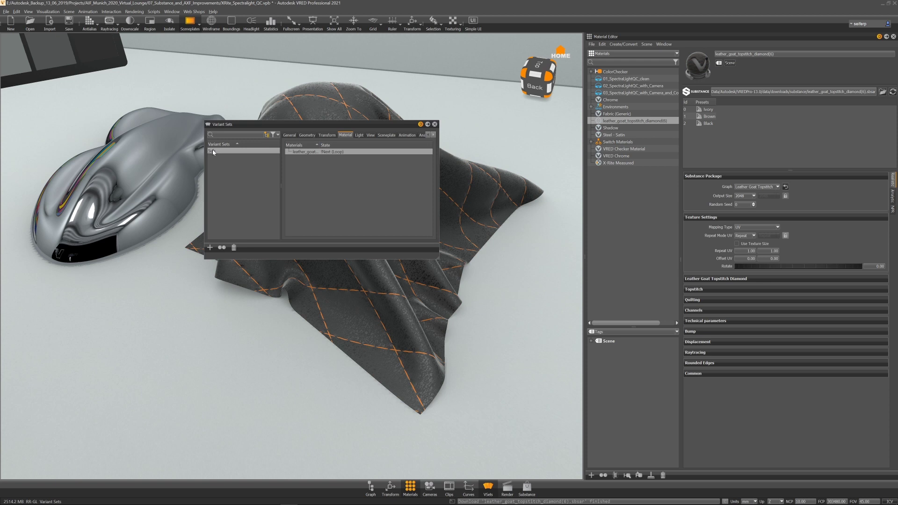
pyautogui.moveTo(201, 205); pyautogui.dragTo(352, 216)
pyautogui.moveTo(251, 298); pyautogui.dragTo(353, 99, button='middle')
# Apply the X-Rite Measured material to the car, trying the SVBRDF then DFMF measurements.
pyautogui.moveTo(349, 125); pyautogui.dragTo(436, 80)
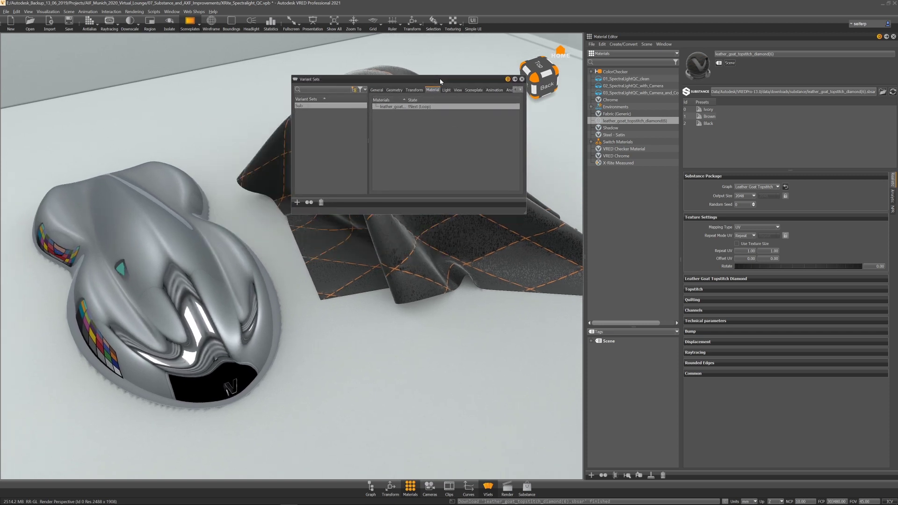
pyautogui.click(630, 164)
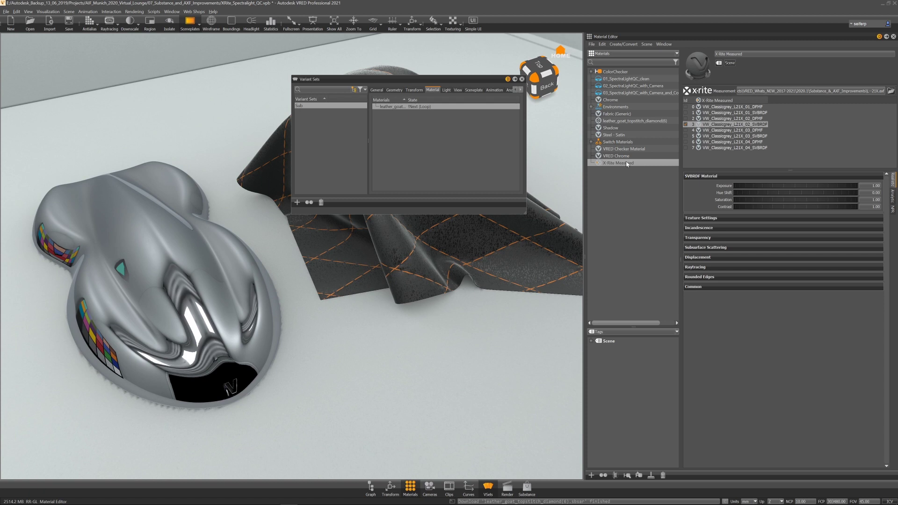
pyautogui.moveTo(626, 164); pyautogui.dragTo(209, 272)
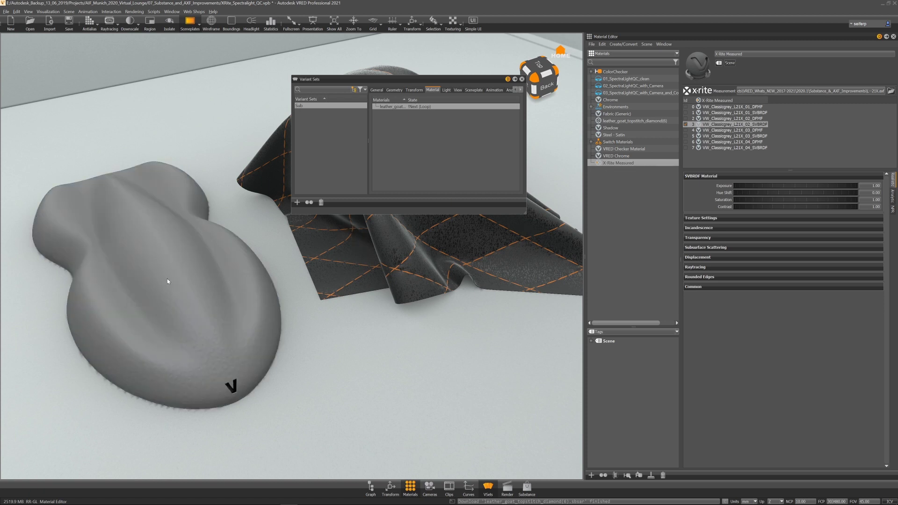
pyautogui.click(686, 113)
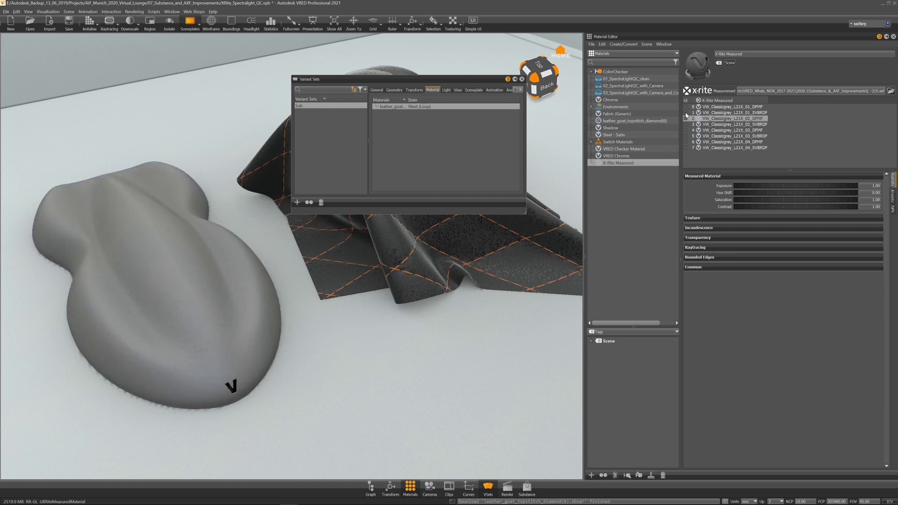
pyautogui.click(686, 106)
# Create a new variant set named Axf and select it.
pyautogui.rightClick(317, 131)
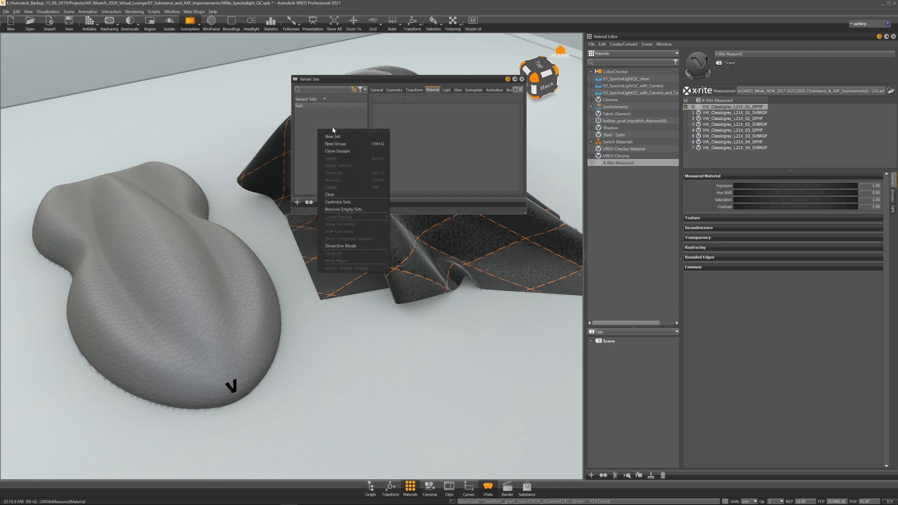
pyautogui.click(340, 136)
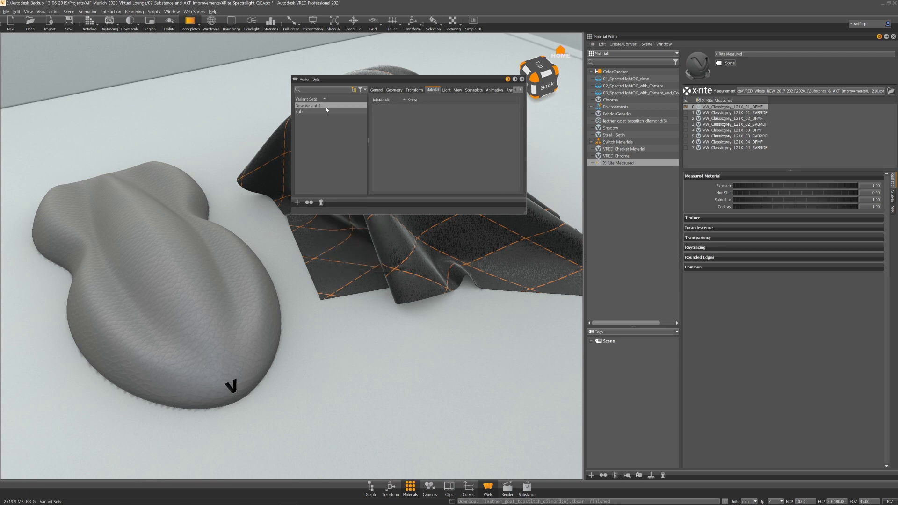
pyautogui.write('Axf')
pyautogui.press('Return')
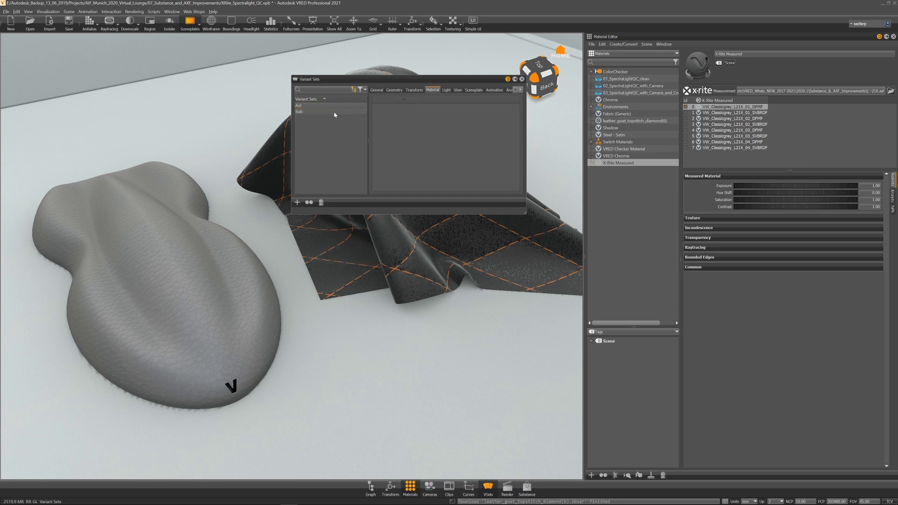
pyautogui.click(325, 107)
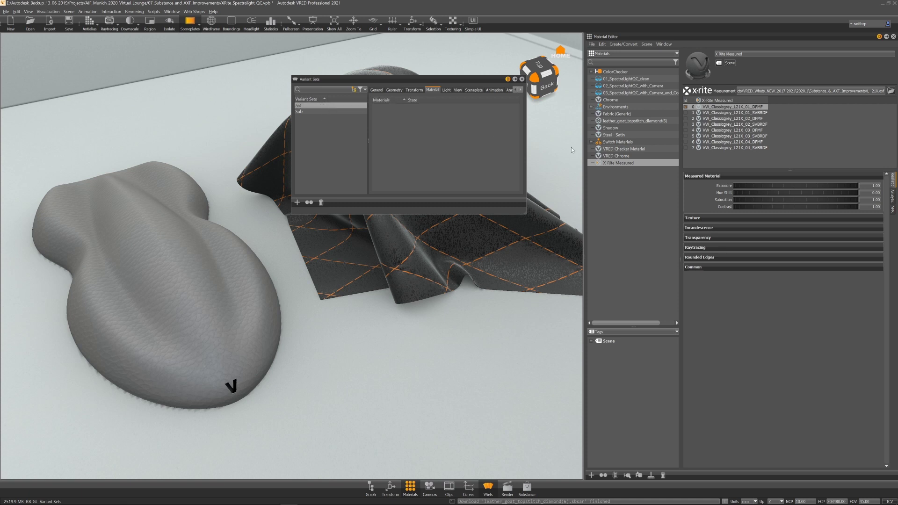
# Add X-Rite Measured to Axf with state !Next (Loop), then close Variant Sets.
pyautogui.moveTo(627, 165); pyautogui.dragTo(418, 125)
pyautogui.doubleClick(438, 107)
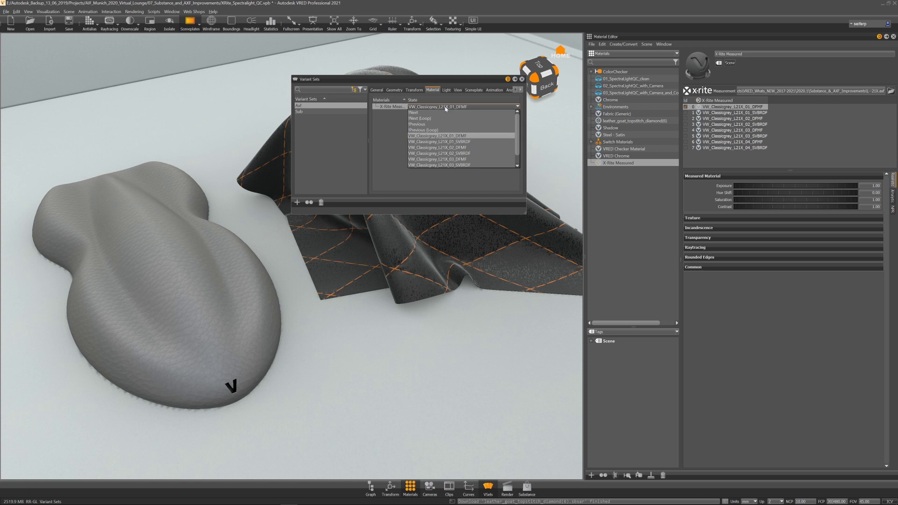
pyautogui.click(440, 118)
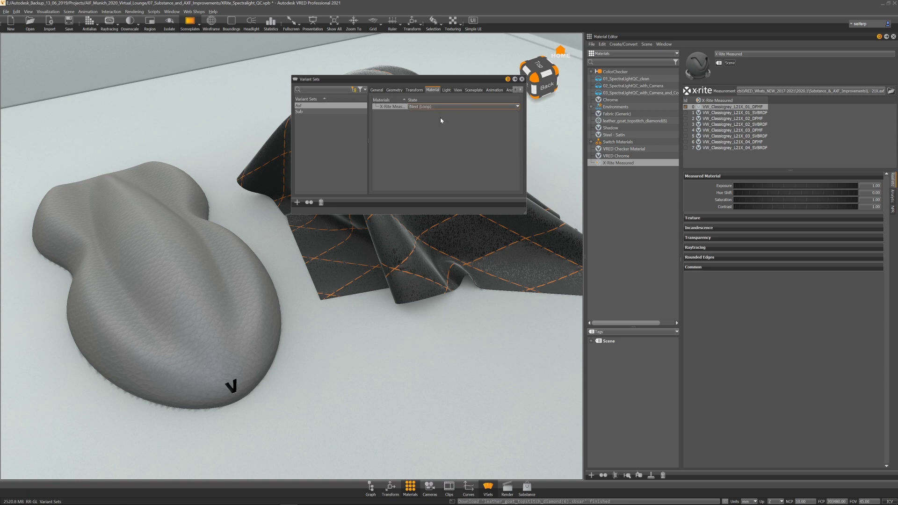
pyautogui.click(302, 107)
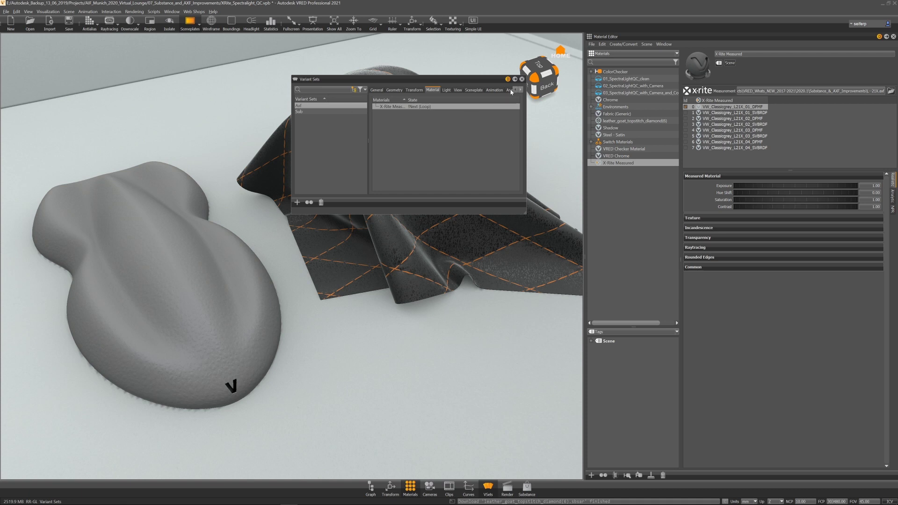
pyautogui.click(522, 80)
pyautogui.moveTo(487, 194); pyautogui.dragTo(349, 203)
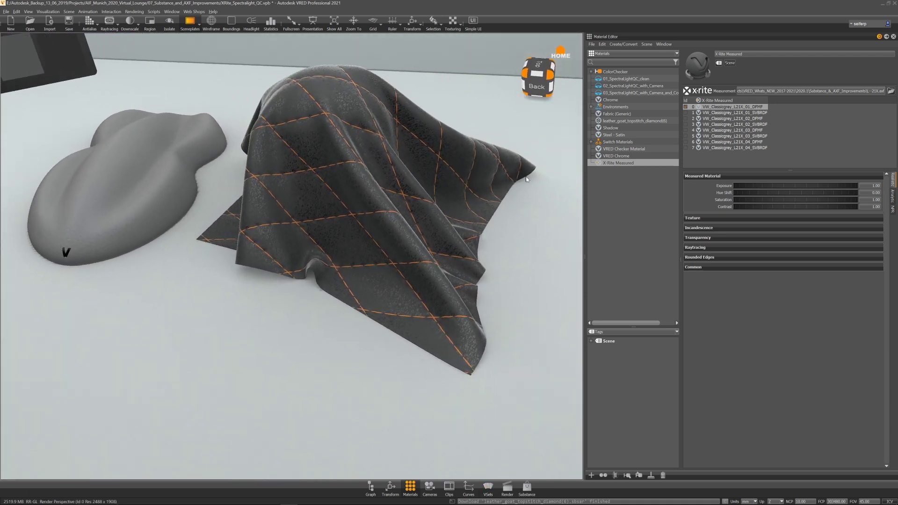
# Show leather_goat_topstitch_diamond(6) and apply its Ivory, Brown, then Black presets.
pyautogui.click(628, 121)
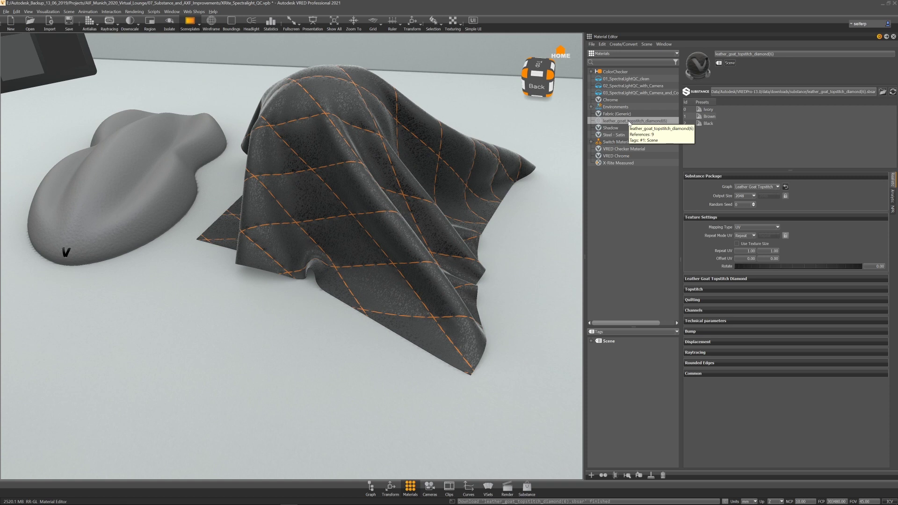
pyautogui.click(708, 110)
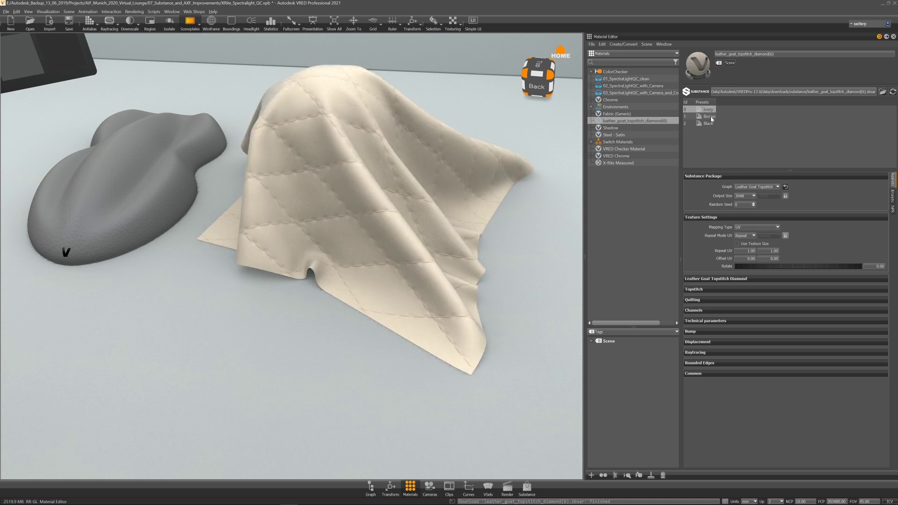
pyautogui.click(709, 116)
pyautogui.click(709, 124)
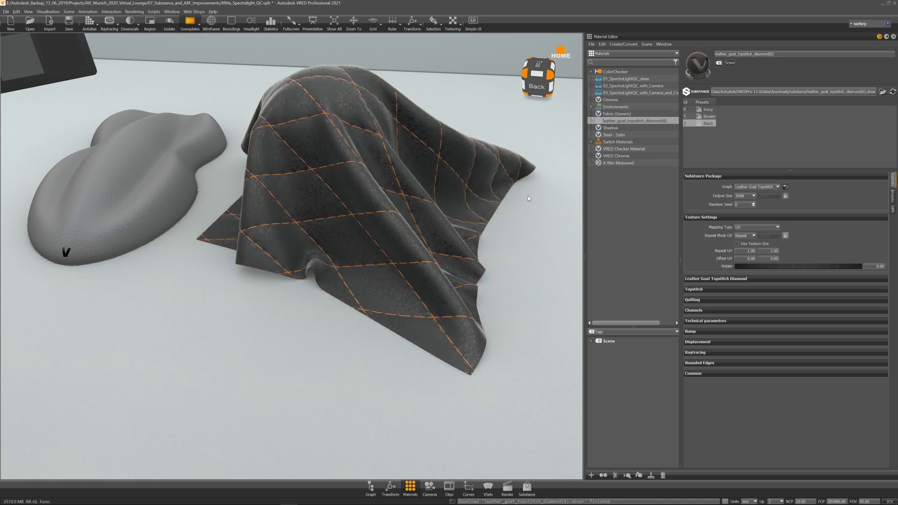
pyautogui.click(16, 11)
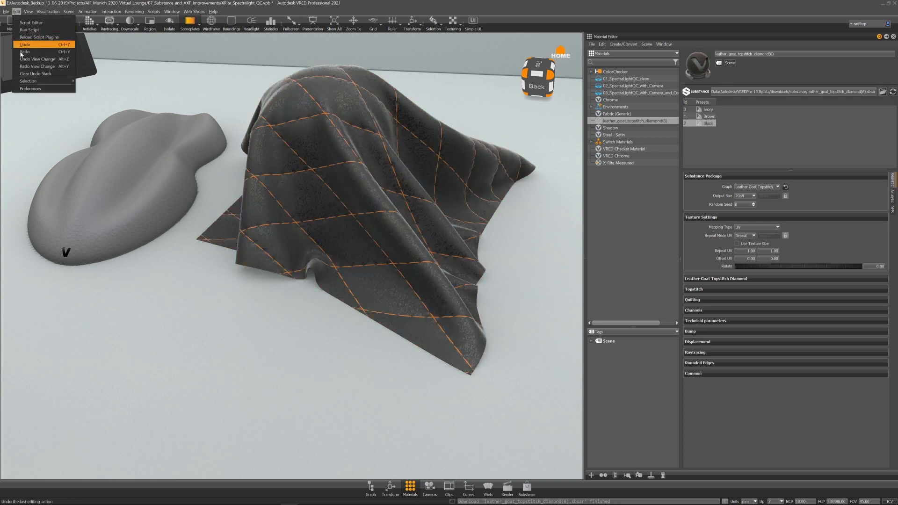
# Review the Substance module settings in Preferences and confirm with OK.
pyautogui.click(30, 88)
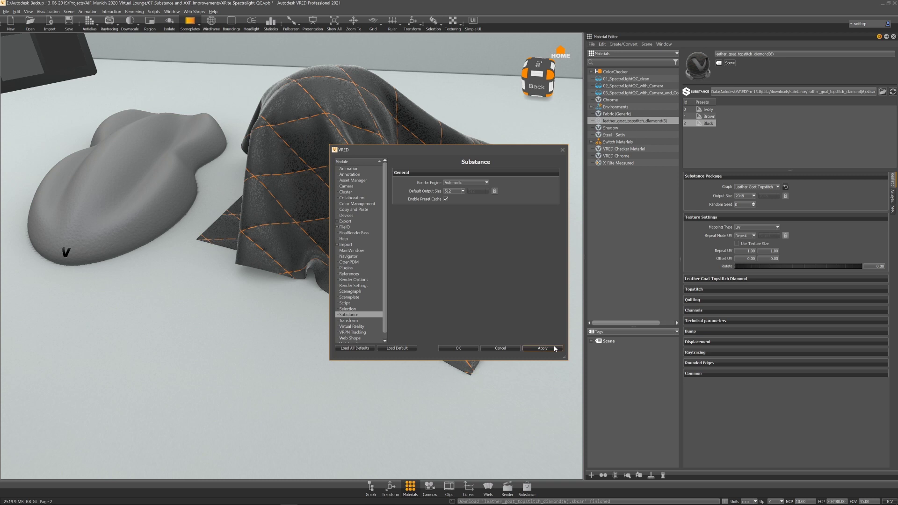
pyautogui.click(473, 349)
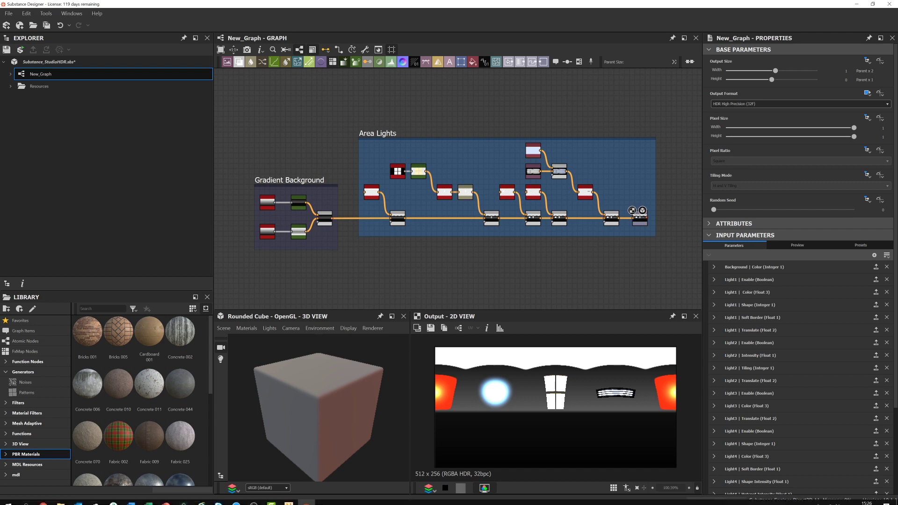
# Return from Substance Designer to VRED.
pyautogui.click(289, 499)
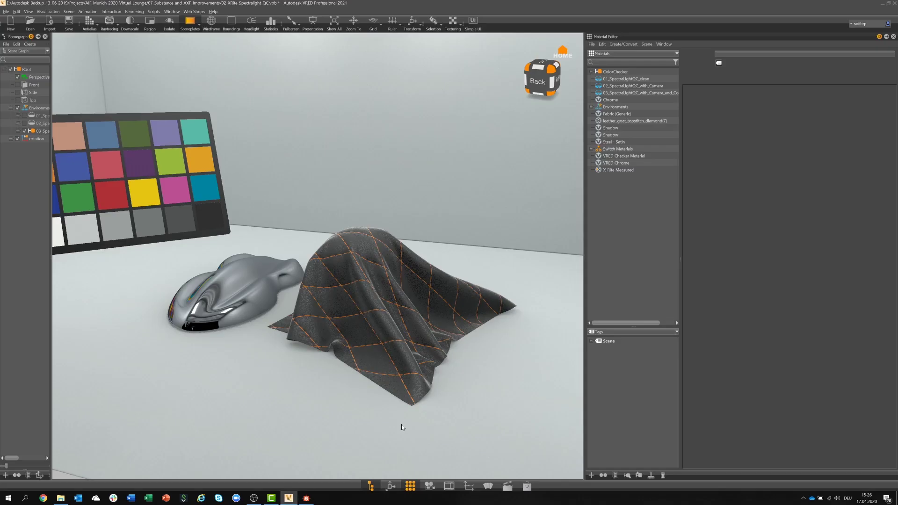
# Create a Substance Panorama environment loaded from Substance_StudioHDR.sbsar.
pyautogui.rightClick(609, 193)
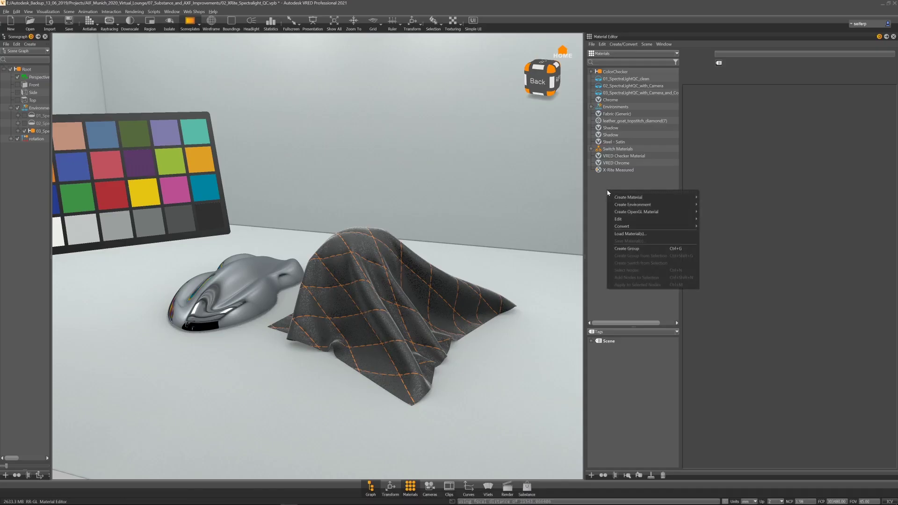
pyautogui.moveTo(655, 205)
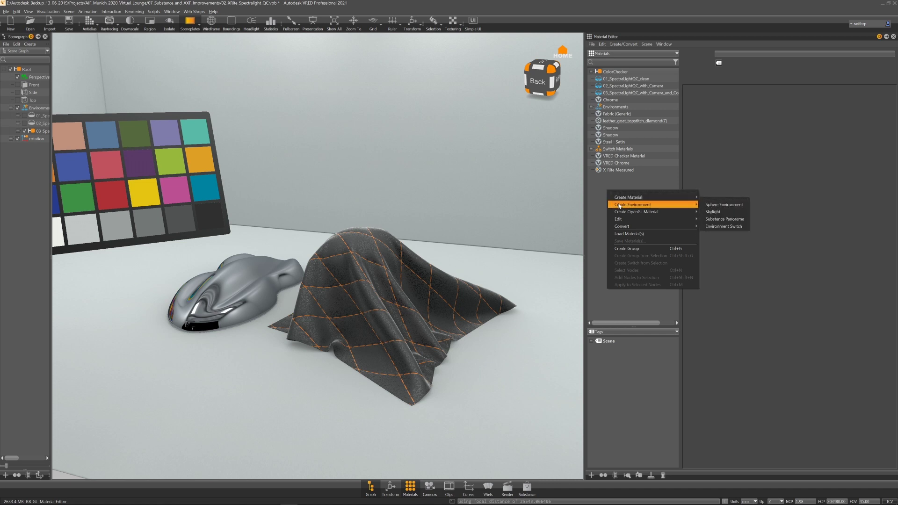
pyautogui.click(734, 220)
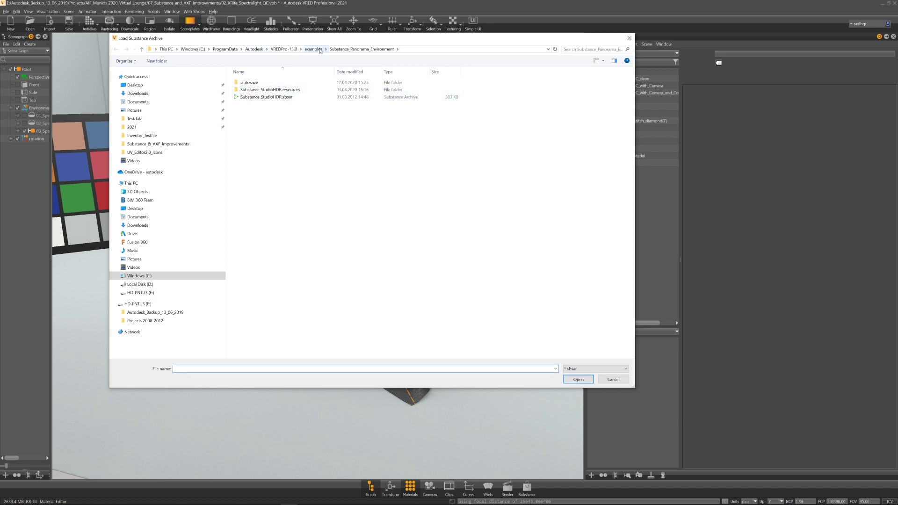
pyautogui.doubleClick(287, 98)
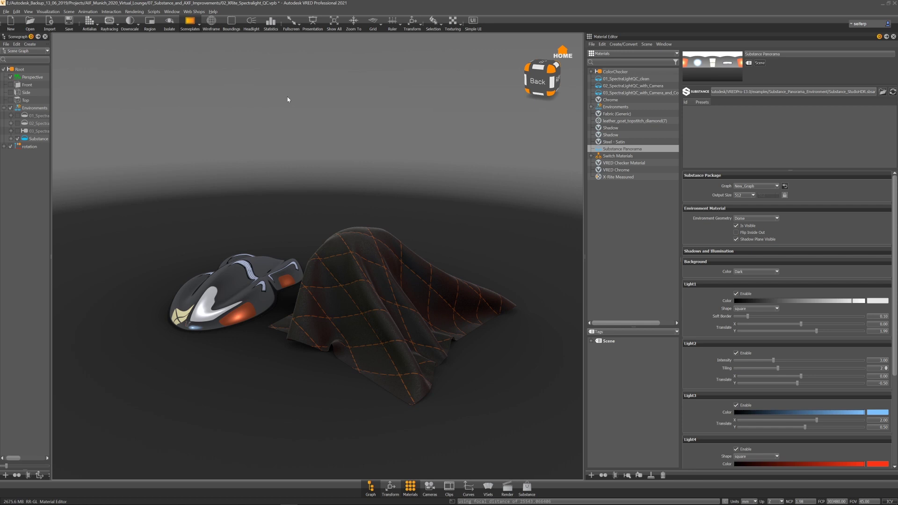
# Collapse the Background and Light1 settings and disable Light2, Light3 and Light4.
pyautogui.scroll(-10, 419, 310)
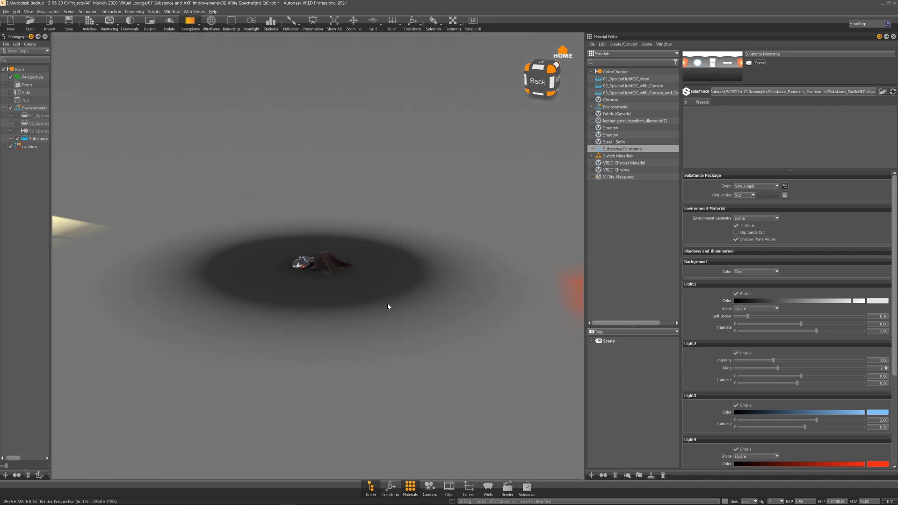
pyautogui.scroll(-5, 369, 169)
pyautogui.scroll(-5, 369, 275)
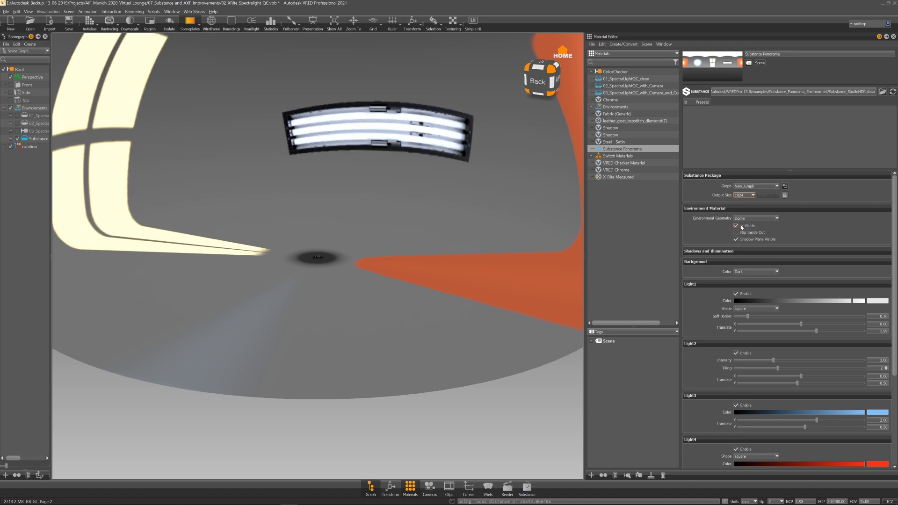
pyautogui.click(745, 272)
pyautogui.click(744, 283)
pyautogui.click(741, 274)
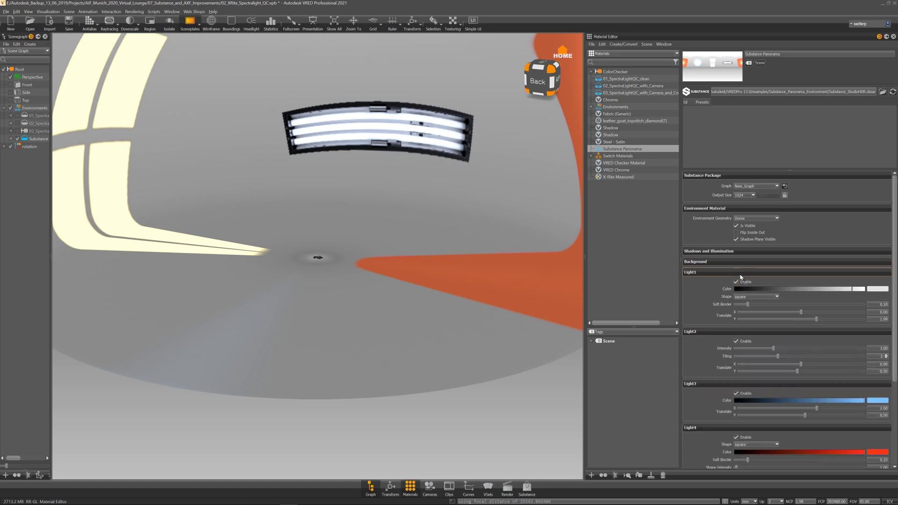
pyautogui.click(736, 292)
pyautogui.click(736, 345)
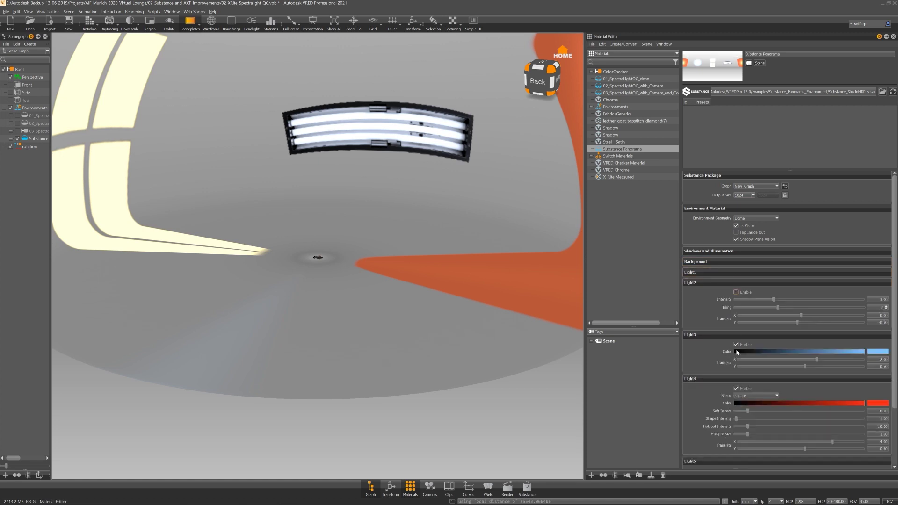
pyautogui.click(736, 389)
# Expand Transformation, disable Light5, keep Light1 enabled and re-enable Light2.
pyautogui.scroll(-3, 708, 354)
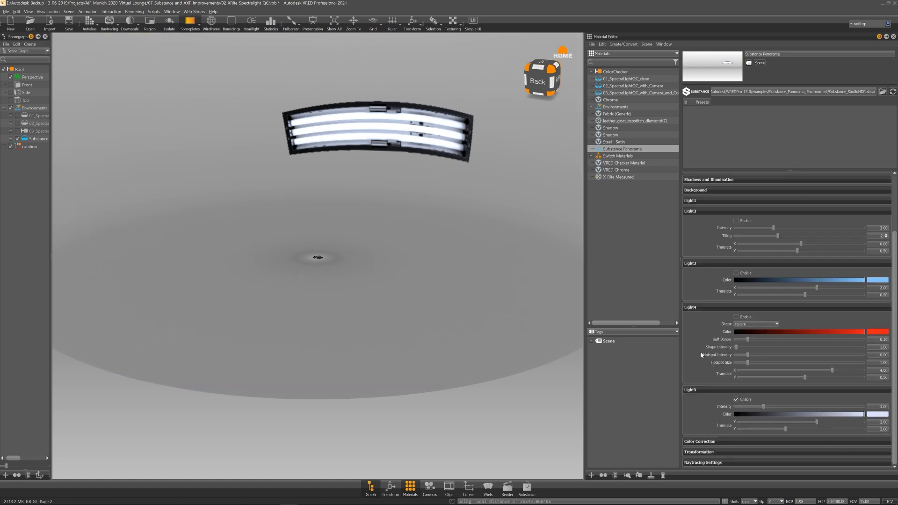
pyautogui.click(734, 453)
pyautogui.scroll(-1, 734, 452)
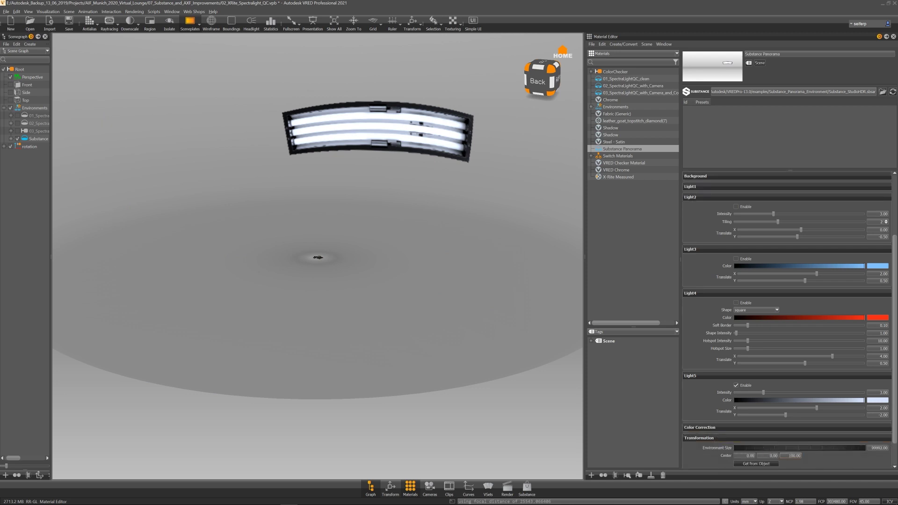
pyautogui.moveTo(397, 318); pyautogui.dragTo(288, 243)
pyautogui.click(737, 385)
pyautogui.click(731, 186)
pyautogui.click(736, 196)
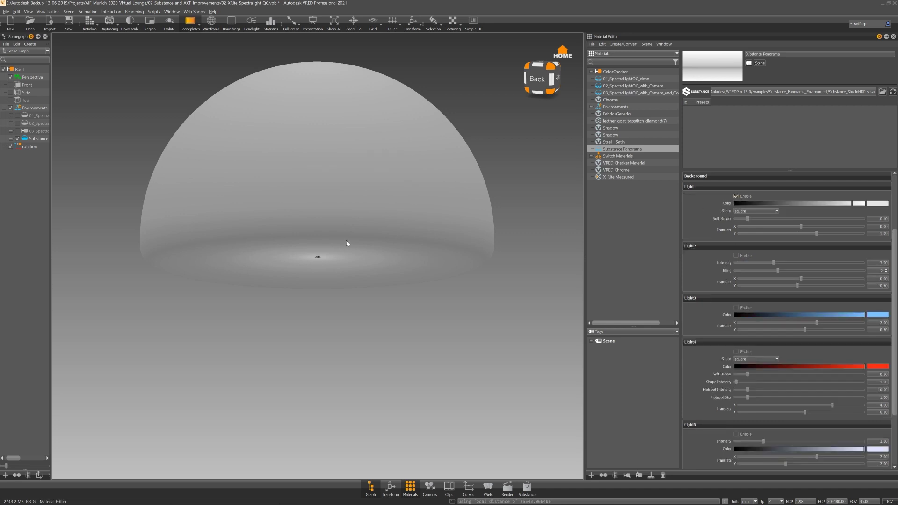
pyautogui.scroll(5, 325, 253)
pyautogui.scroll(5, 327, 121)
pyautogui.click(736, 256)
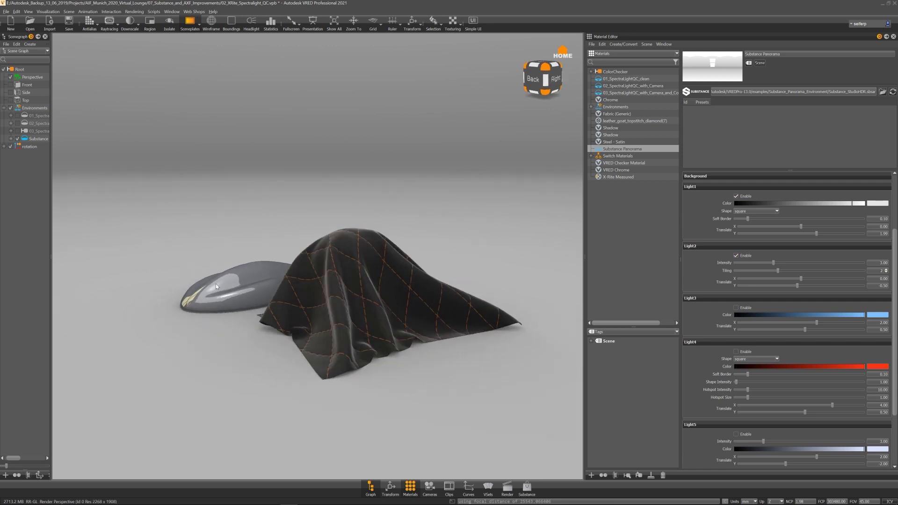
# Set Light2 intensity to 6, enable Light3 and move its Translate X to 1.70.
pyautogui.click(879, 263)
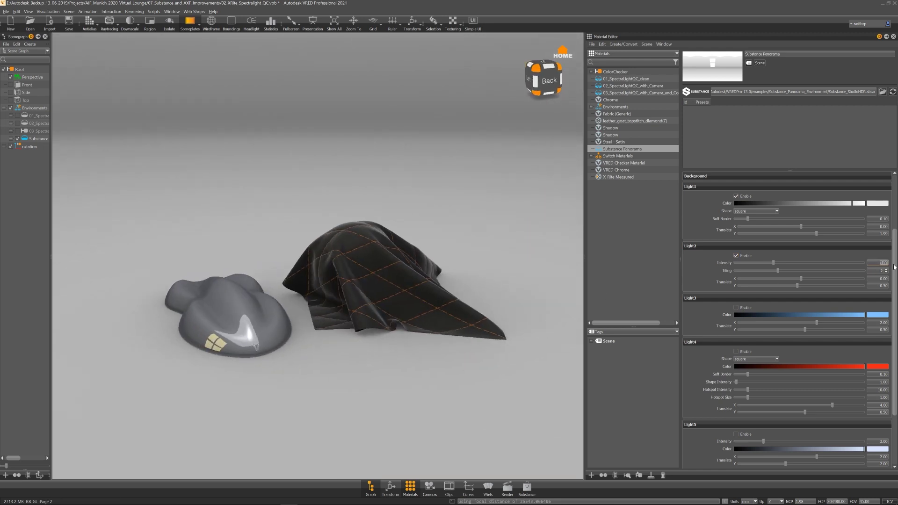
pyautogui.write('6')
pyautogui.press('Return')
pyautogui.click(737, 307)
pyautogui.moveTo(408, 262); pyautogui.dragTo(452, 280)
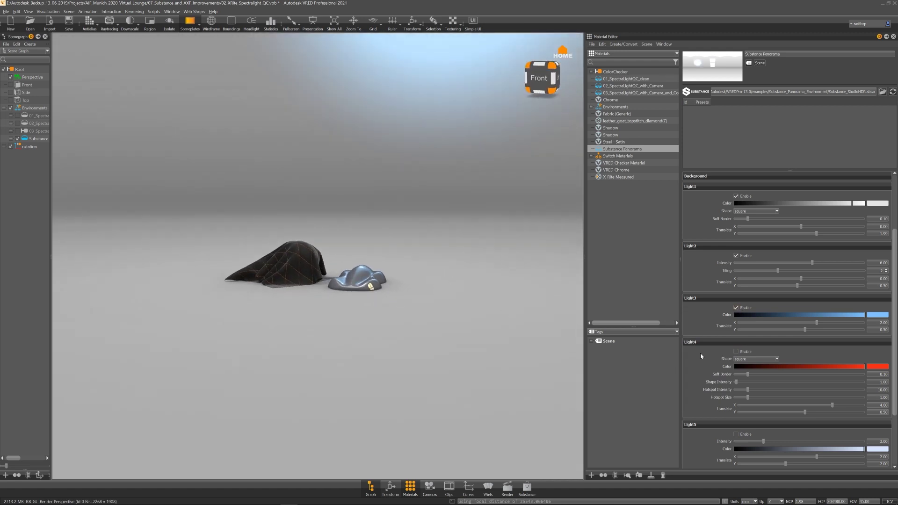
pyautogui.click(803, 323)
pyautogui.click(803, 323)
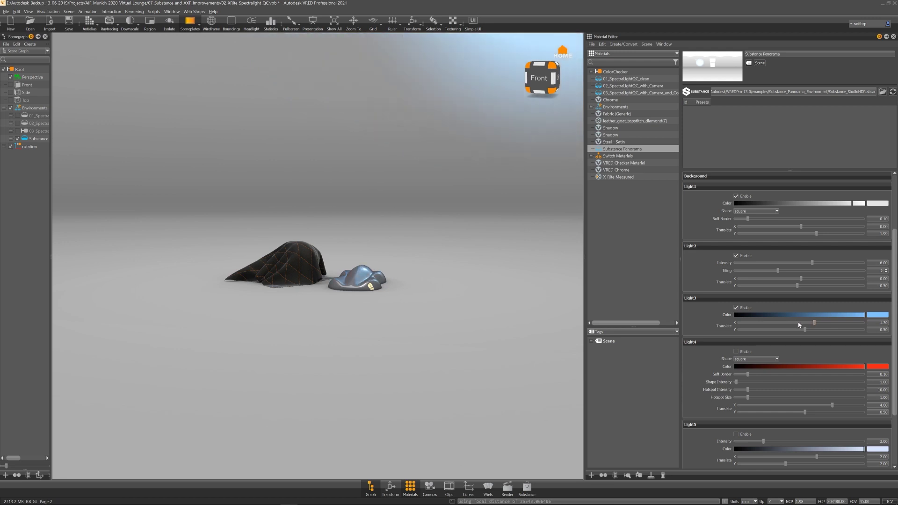
pyautogui.scroll(5, 475, 360)
pyautogui.moveTo(475, 360); pyautogui.dragTo(515, 358)
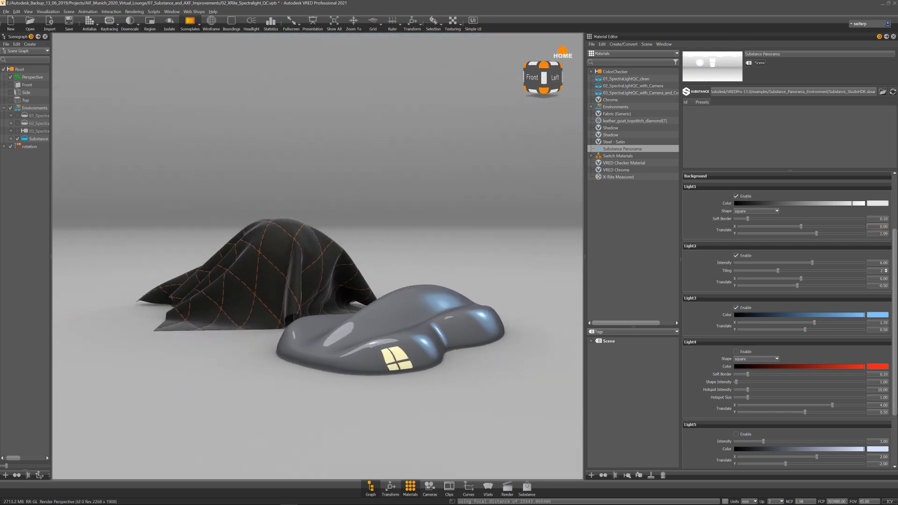
# Raise Light2 intensity to 10, then disable Light2.
pyautogui.doubleClick(877, 263)
pyautogui.write('10')
pyautogui.press('Return')
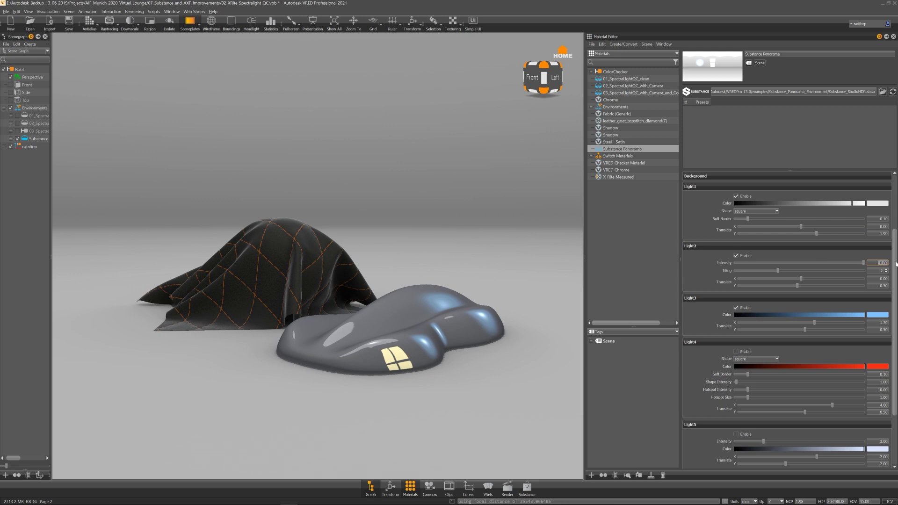
pyautogui.click(737, 256)
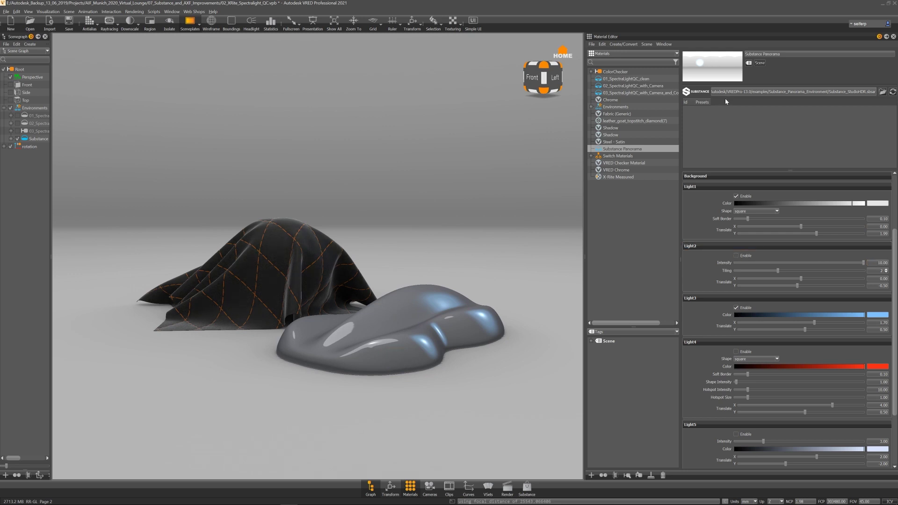
# Set the Substance panorama output size to 2048 and save the settings as a new preset named Bright.
pyautogui.rightClick(705, 124)
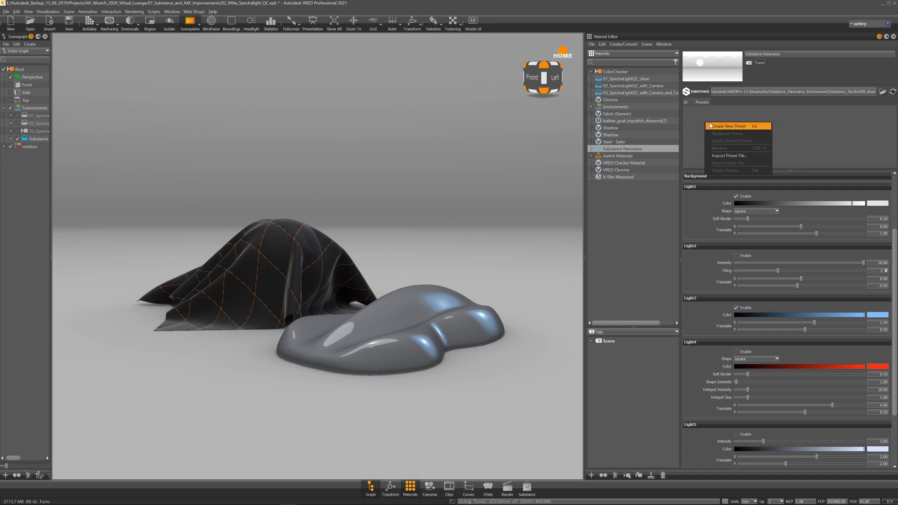
pyautogui.scroll(4, 895, 238)
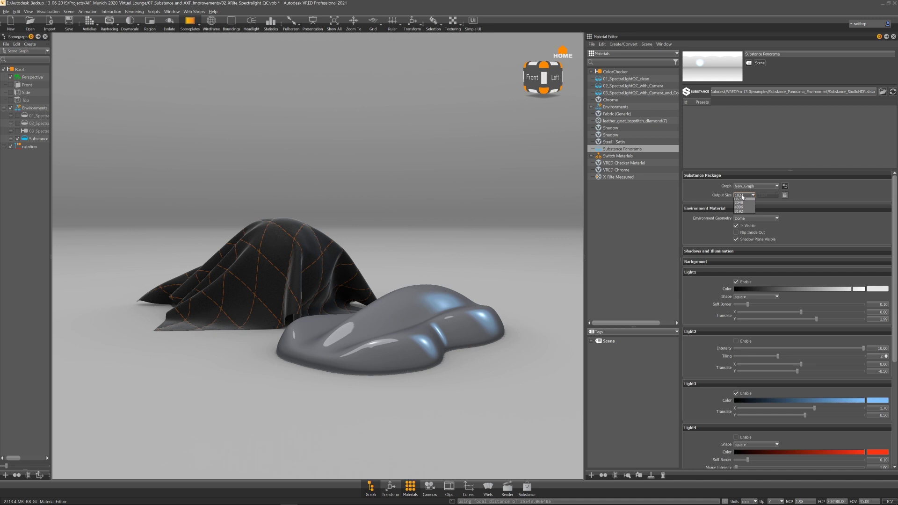
pyautogui.click(748, 230)
pyautogui.rightClick(709, 119)
pyautogui.click(723, 121)
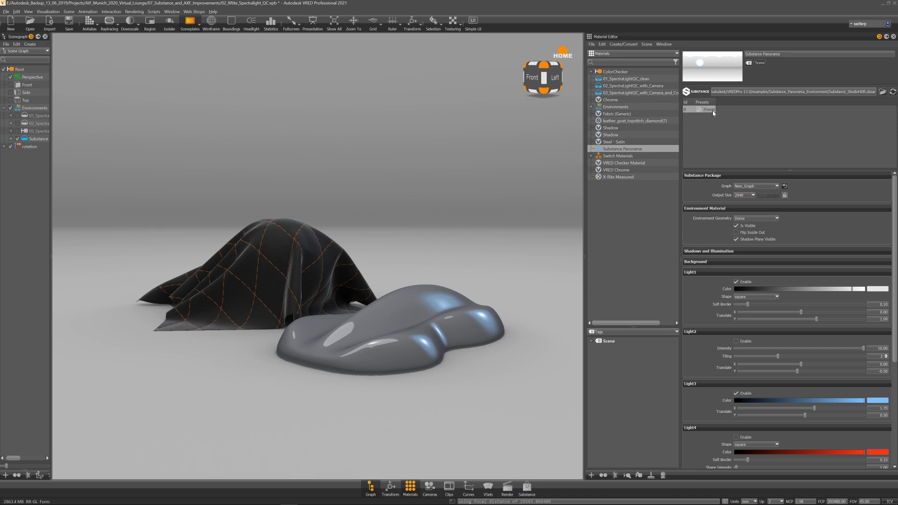
pyautogui.doubleClick(708, 110)
pyautogui.write('Bright')
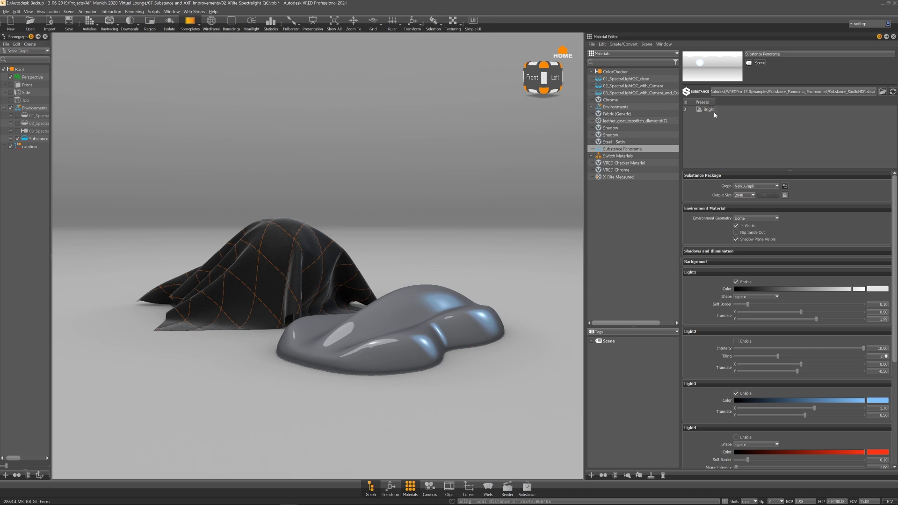
pyautogui.click(739, 262)
# Switch the background colour to Dark, turn off Light3, and enable orange Light4 with soft border 1.
pyautogui.click(749, 272)
pyautogui.click(744, 277)
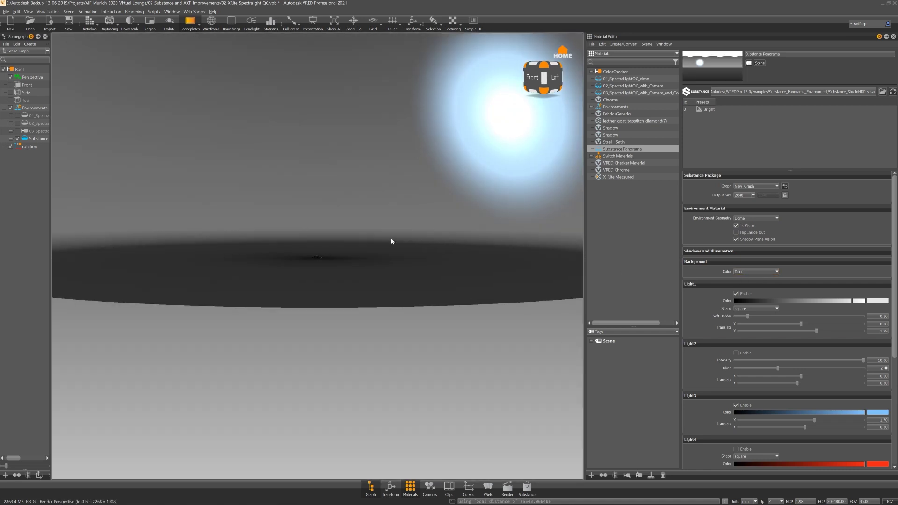
pyautogui.click(736, 406)
pyautogui.click(736, 449)
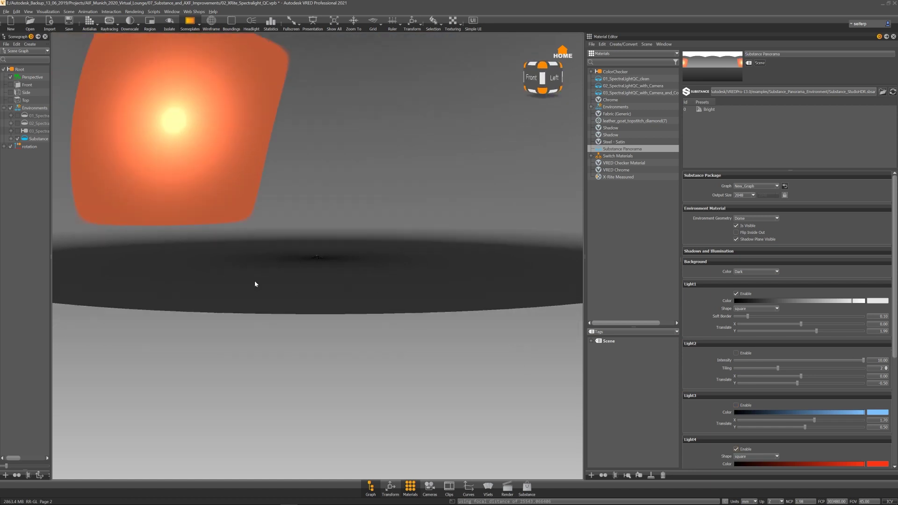
pyautogui.moveTo(896, 353); pyautogui.dragTo(897, 431)
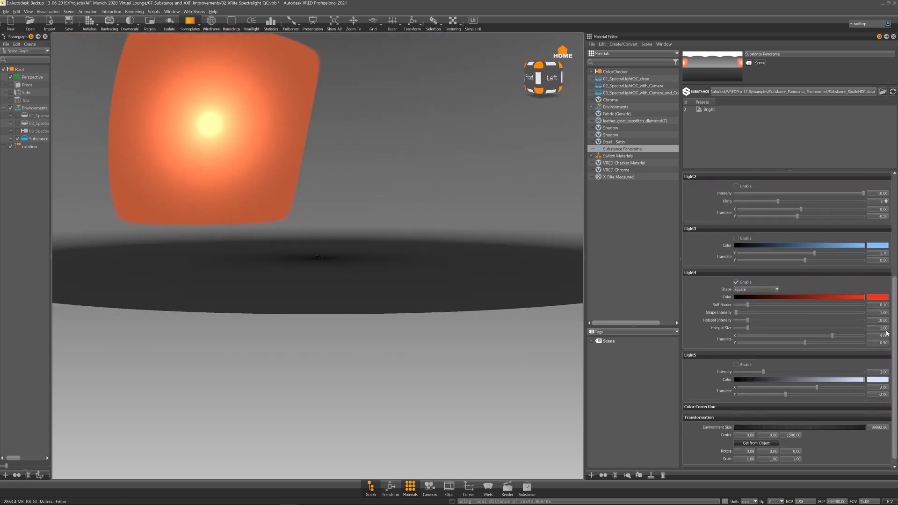
pyautogui.doubleClick(883, 305)
pyautogui.write('1')
pyautogui.press('Return')
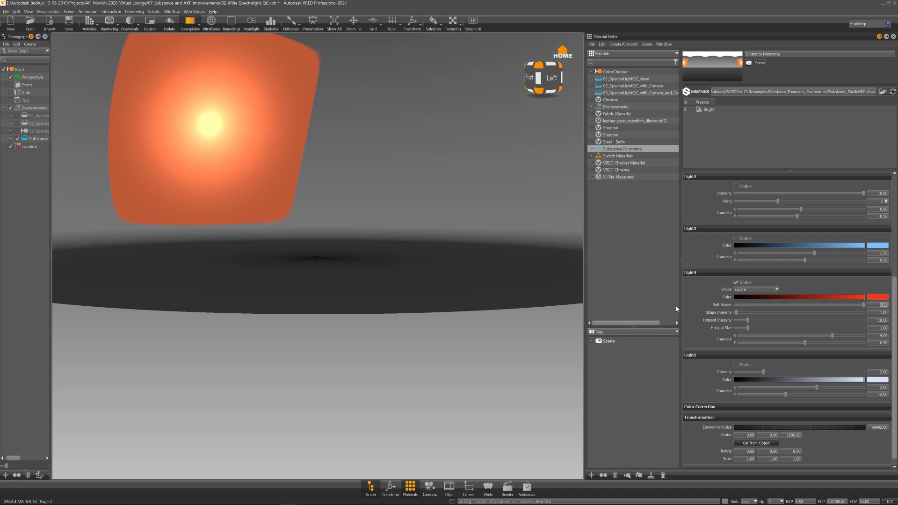
# Enable Light5 with an intensity of 10.
pyautogui.click(736, 366)
pyautogui.moveTo(220, 173); pyautogui.dragTo(495, 281)
pyautogui.write('10')
pyautogui.press('Return')
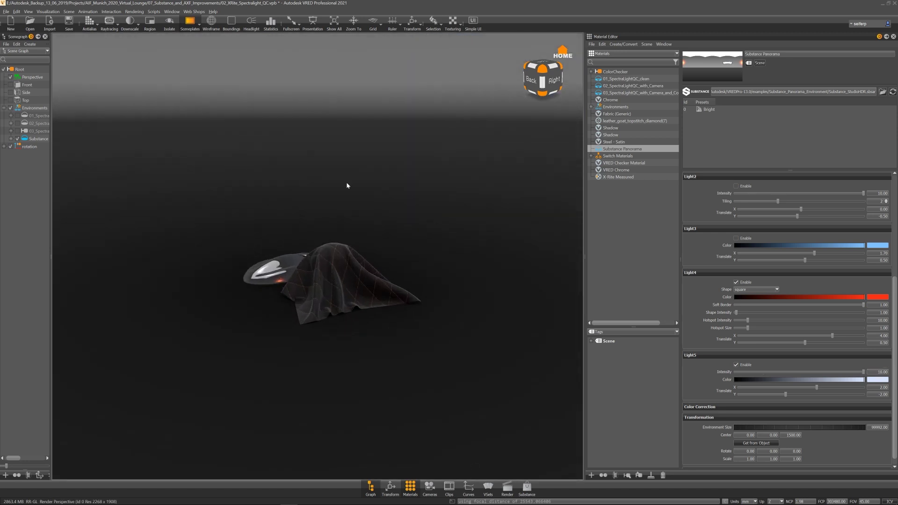
# Save the current panorama settings as a second preset named Dark.
pyautogui.rightClick(703, 122)
pyautogui.click(723, 128)
pyautogui.click(715, 117)
pyautogui.write('Dark')
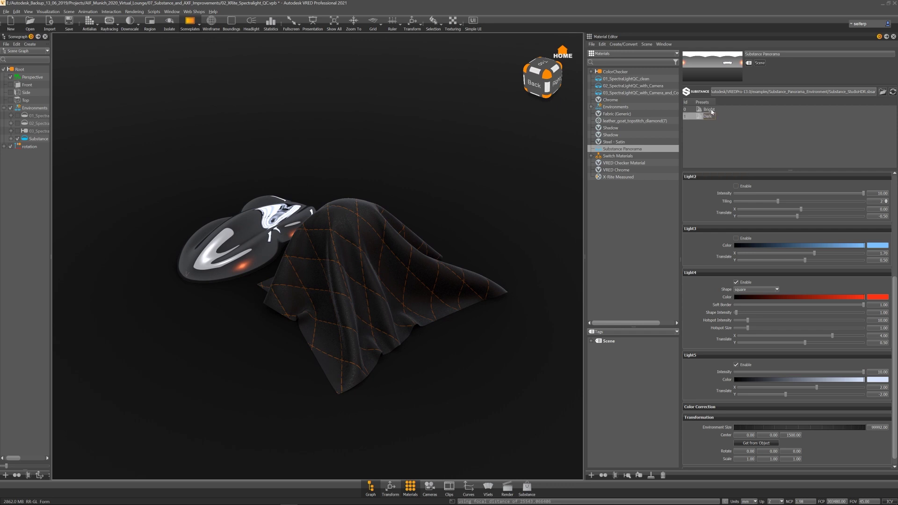
pyautogui.press('Return')
# Enable Substance preset caching in the preferences, then reapply the Bright preset.
pyautogui.click(17, 11)
pyautogui.click(34, 90)
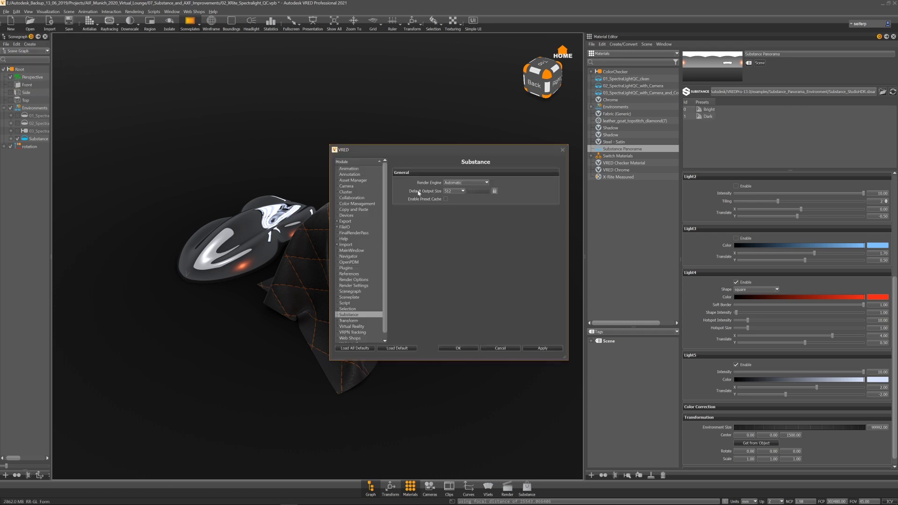
pyautogui.click(446, 199)
pyautogui.click(474, 348)
pyautogui.click(712, 110)
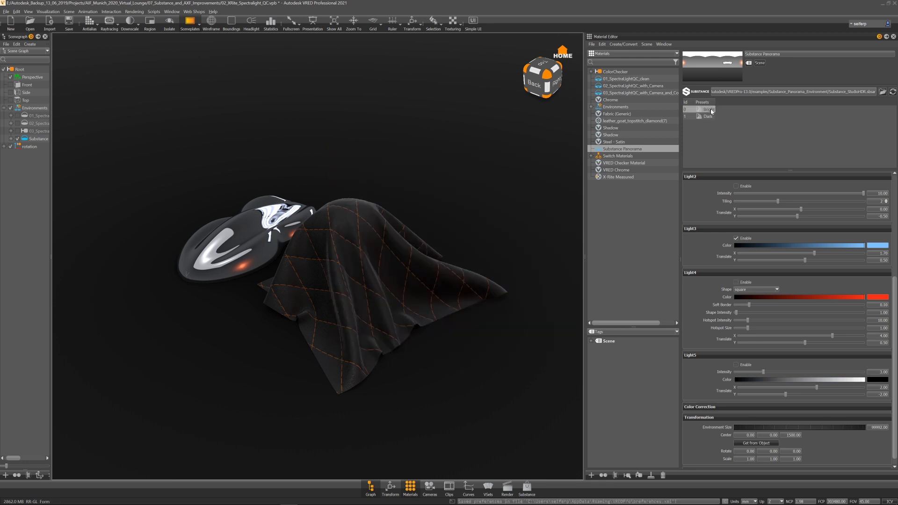
# Apply the Dark, Bright, then Dark panorama presets in turn to compare the lighting.
pyautogui.click(708, 117)
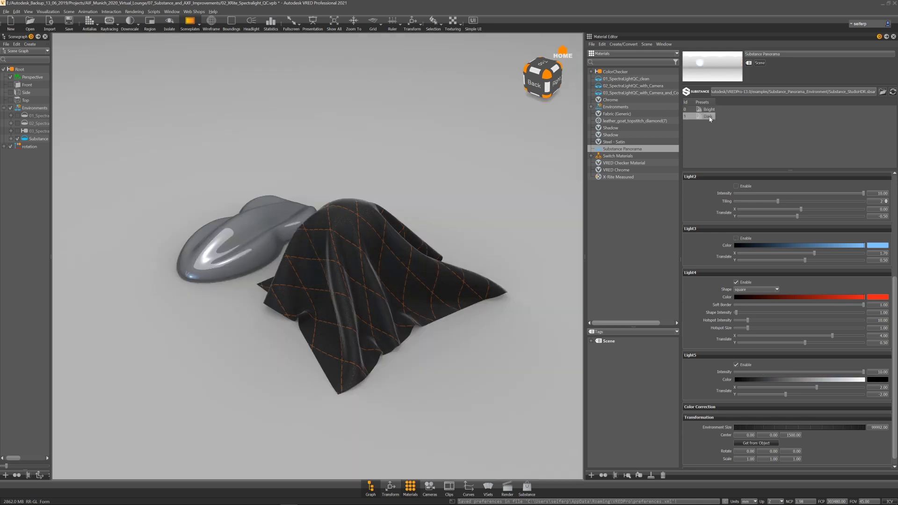
pyautogui.click(709, 110)
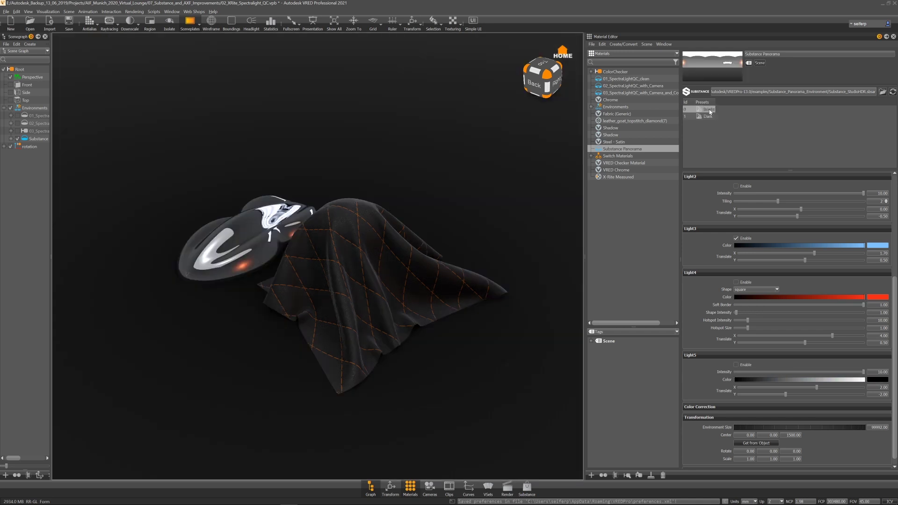
pyautogui.click(709, 117)
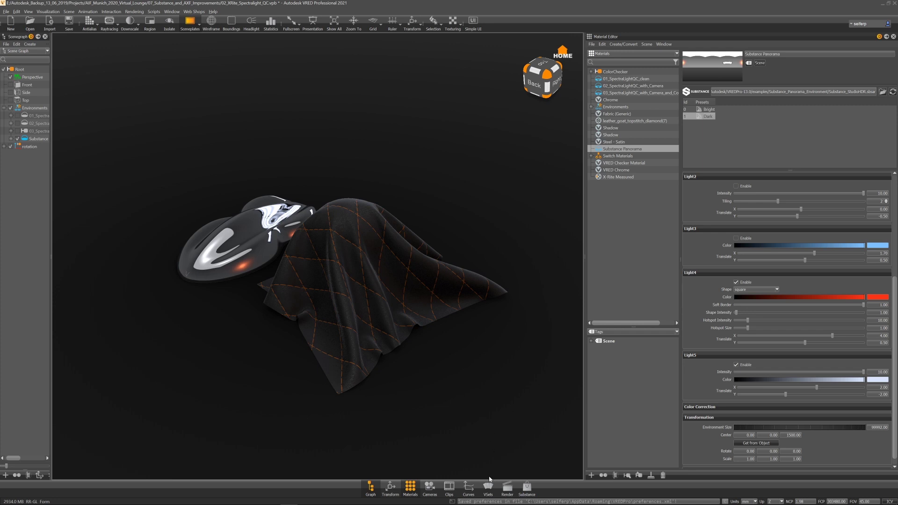
# Add a new camera track to the camera list in the Camera Editor.
pyautogui.click(430, 486)
pyautogui.moveTo(342, 83); pyautogui.dragTo(453, 54)
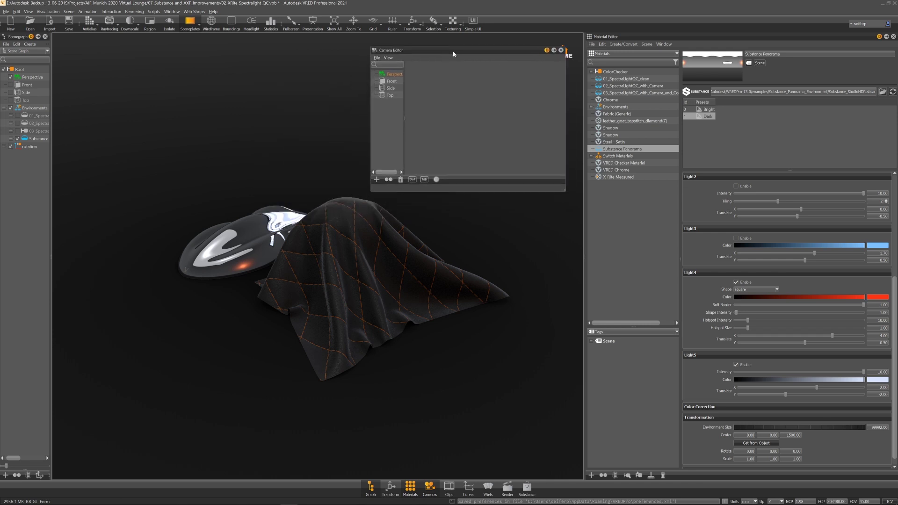
pyautogui.click(395, 75)
pyautogui.rightClick(395, 76)
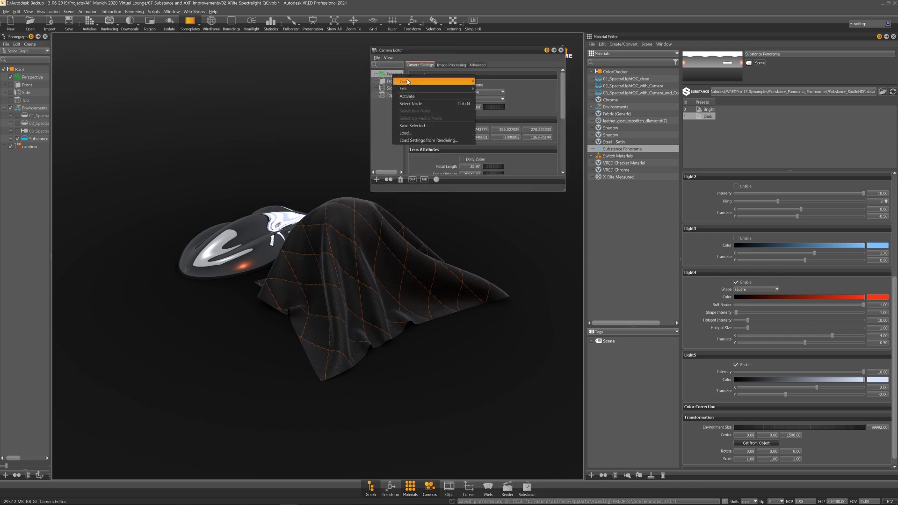
pyautogui.moveTo(408, 81)
pyautogui.click(499, 114)
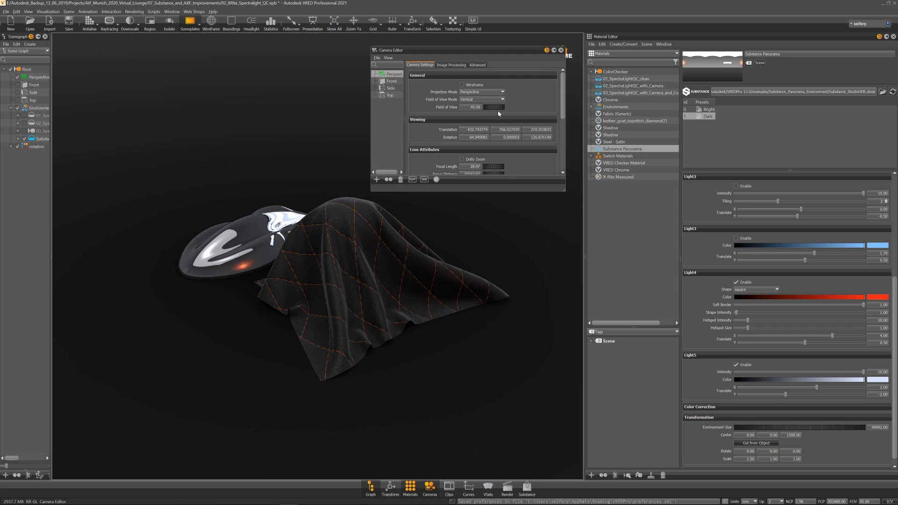
# Orbit to a low view of the objects and add it as a viewpoint under Track.
pyautogui.moveTo(261, 258); pyautogui.dragTo(413, 258)
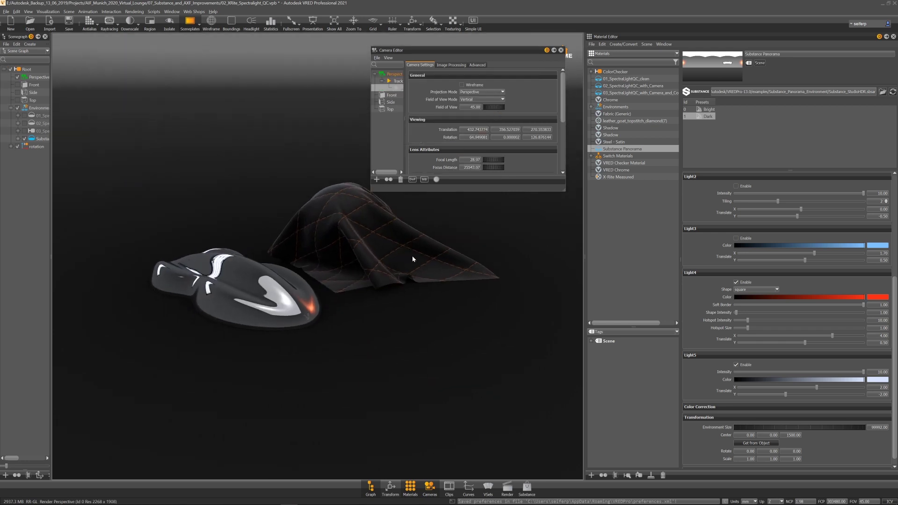
pyautogui.rightClick(401, 81)
pyautogui.moveTo(449, 84)
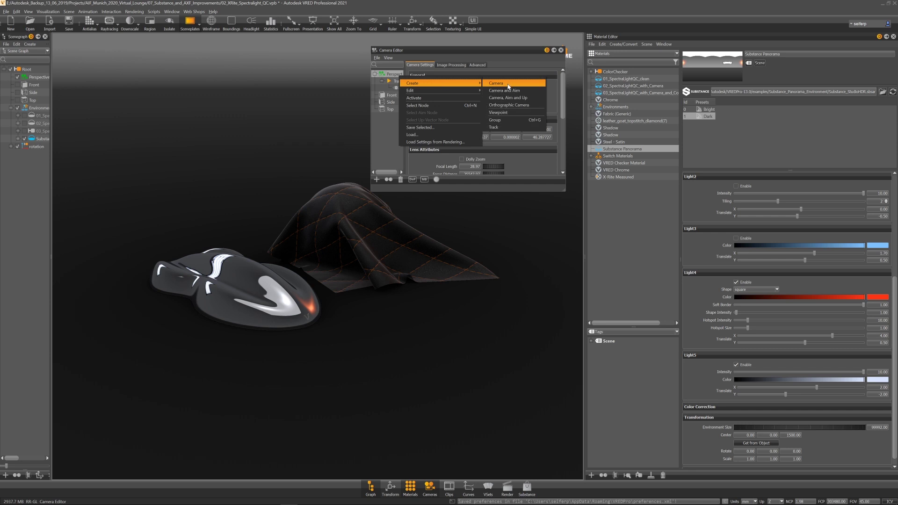
pyautogui.click(503, 113)
# Create a first variant set holding Substance Panorama and the new viewpoint.
pyautogui.click(488, 489)
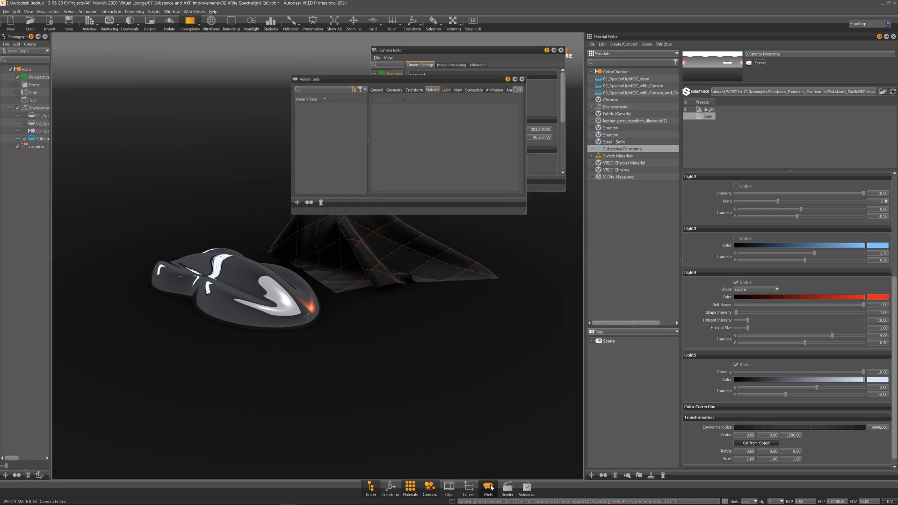
pyautogui.moveTo(351, 83); pyautogui.dragTo(185, 50)
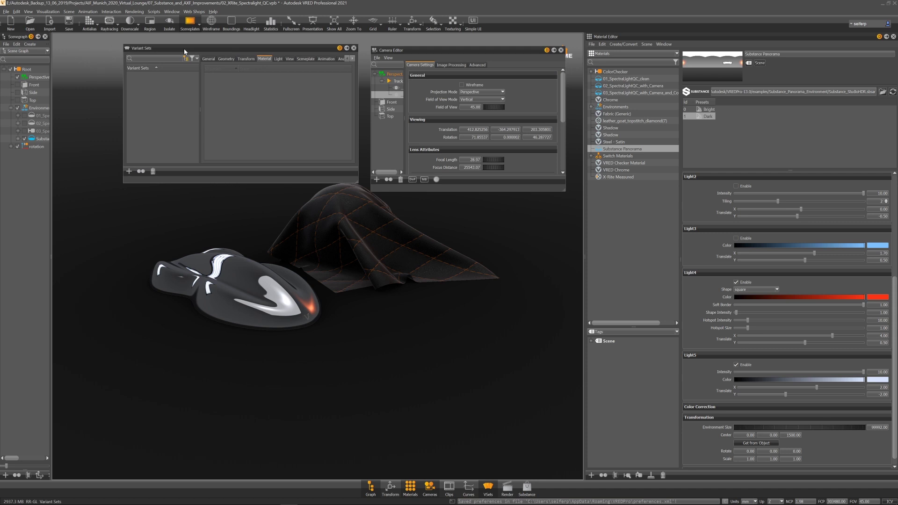
pyautogui.rightClick(139, 86)
pyautogui.click(160, 90)
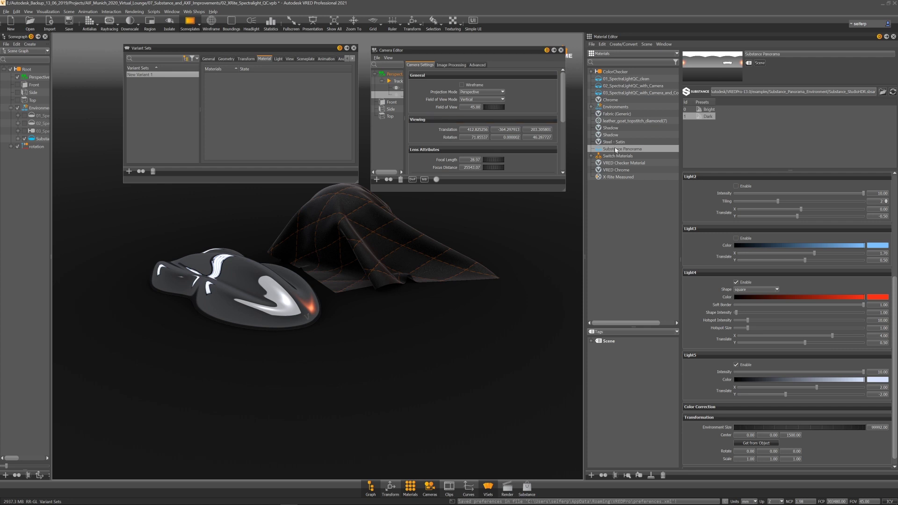
pyautogui.moveTo(616, 150); pyautogui.dragTo(238, 78)
pyautogui.click(290, 59)
pyautogui.moveTo(400, 94); pyautogui.dragTo(256, 88)
# Create a second variant set with Substance Panorama set to the Bright state.
pyautogui.rightClick(142, 97)
pyautogui.click(158, 99)
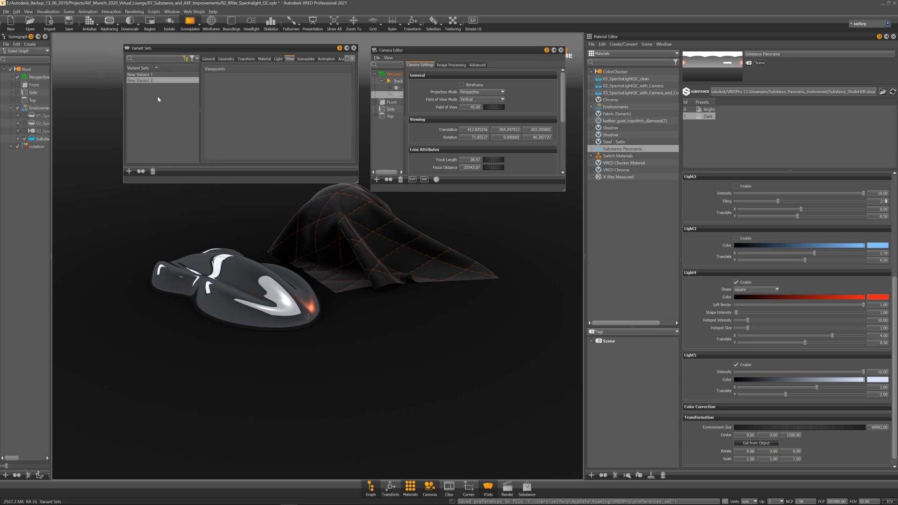
pyautogui.click(265, 58)
pyautogui.moveTo(632, 151); pyautogui.dragTo(234, 77)
pyautogui.click(255, 76)
pyautogui.click(255, 75)
pyautogui.click(245, 111)
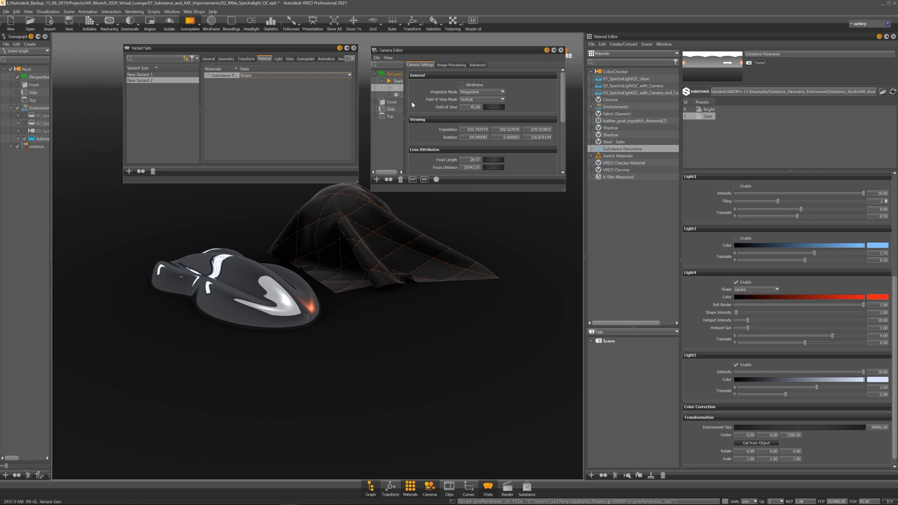
# Close the Camera Editor and test the Bright and Dark variant sets.
pyautogui.click(560, 50)
pyautogui.click(142, 74)
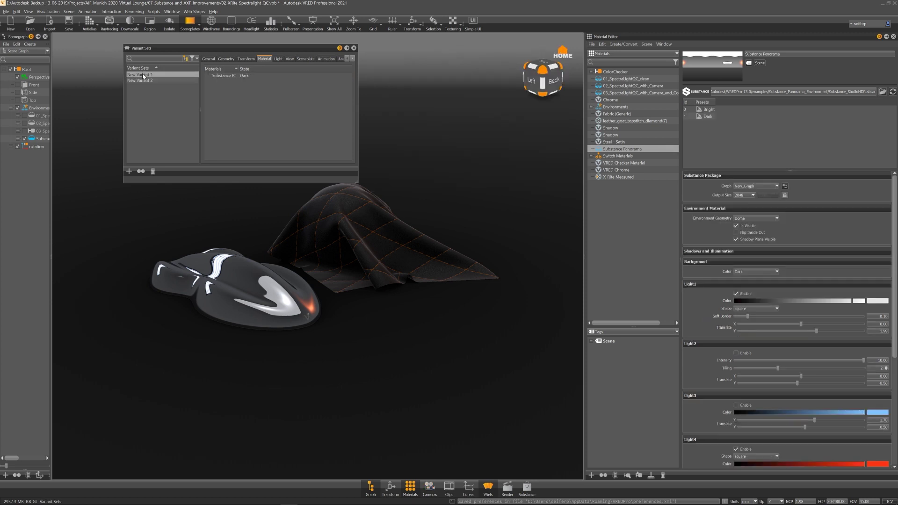
pyautogui.click(145, 79)
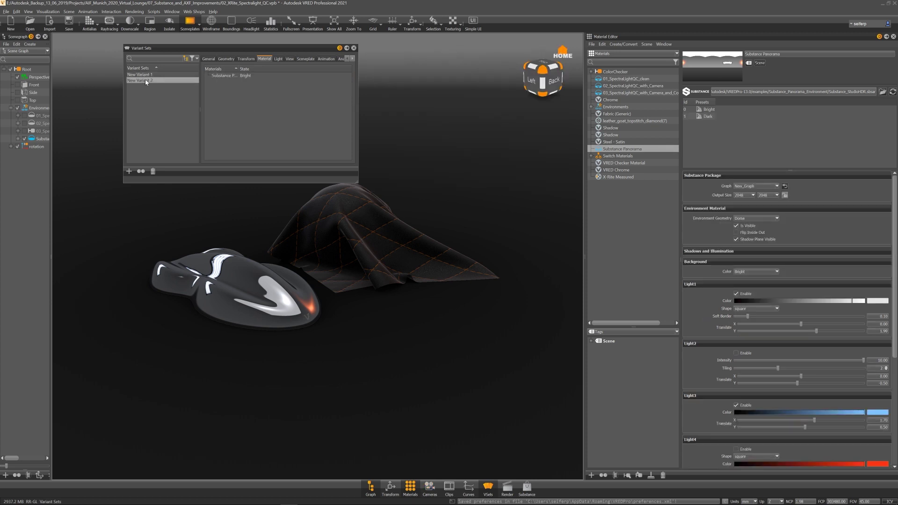
pyautogui.click(146, 75)
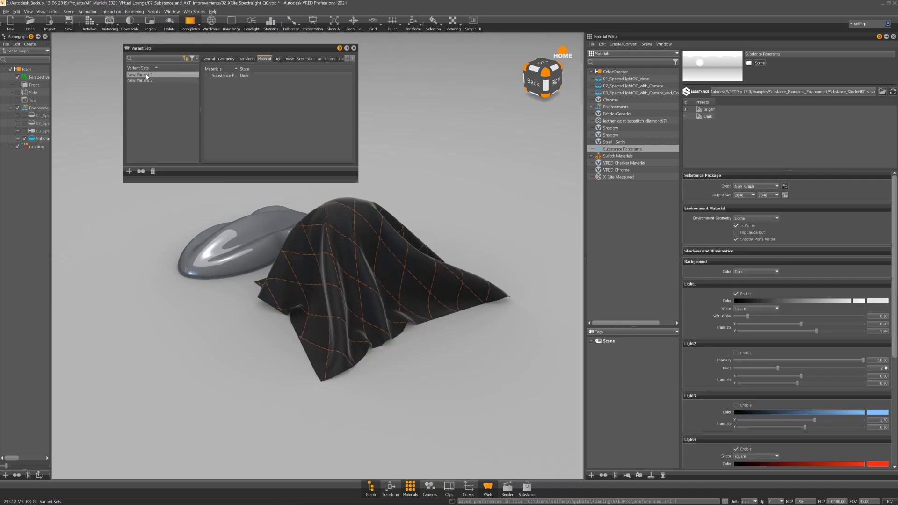